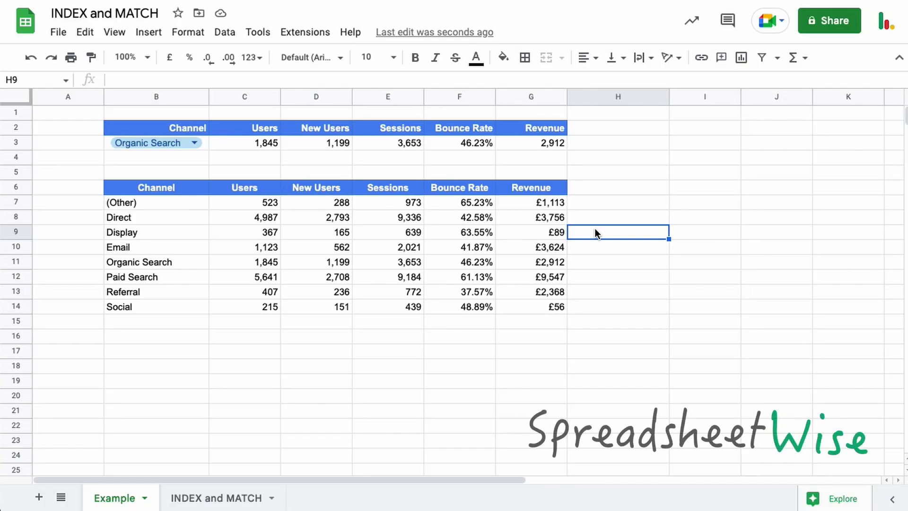
- Highlight the Organic Search row and the Revenue column to locate the Organic Search revenue figure
{"action": "left_click", "coordinate": [541, 262]}
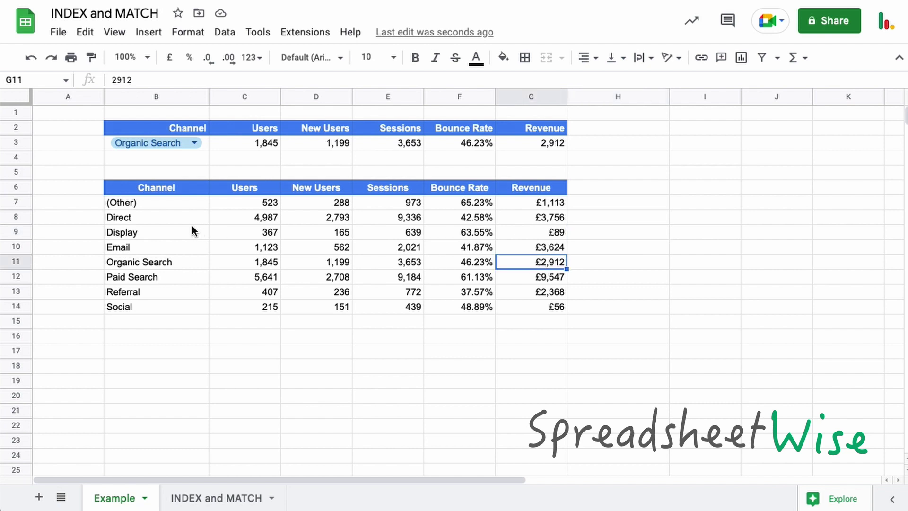
{"action": "left_click_drag", "start_coordinate": [147, 263], "coordinate": [500, 266]}
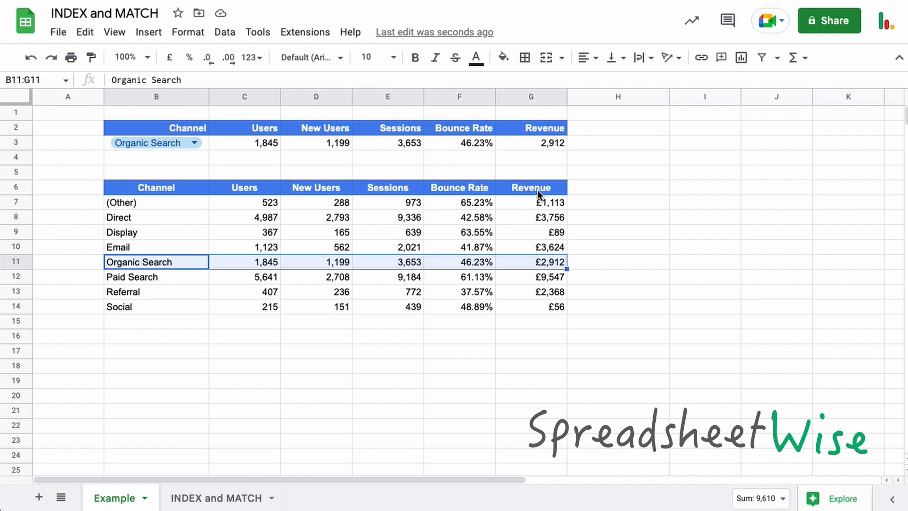
{"action": "left_click_drag", "start_coordinate": [537, 189], "coordinate": [545, 303]}
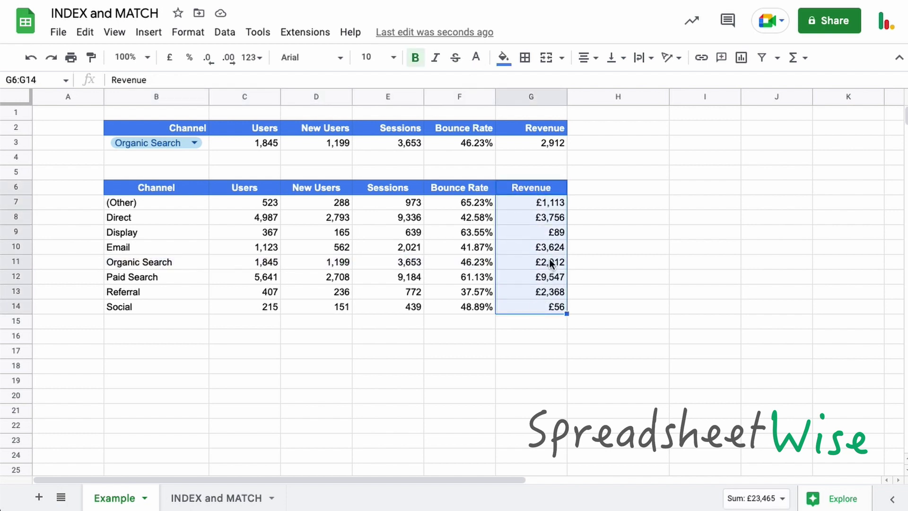
{"action": "left_click_drag", "start_coordinate": [549, 261], "coordinate": [163, 263]}
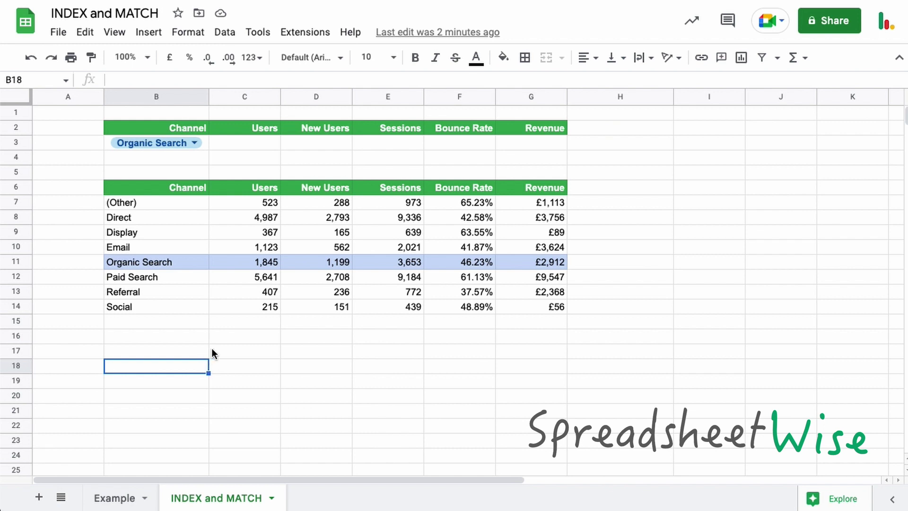
- Enter =INDEX(C7:G14,5,5) in B17 and confirm it matches the £2,912 Organic Search revenue
{"action": "left_click", "coordinate": [195, 352]}
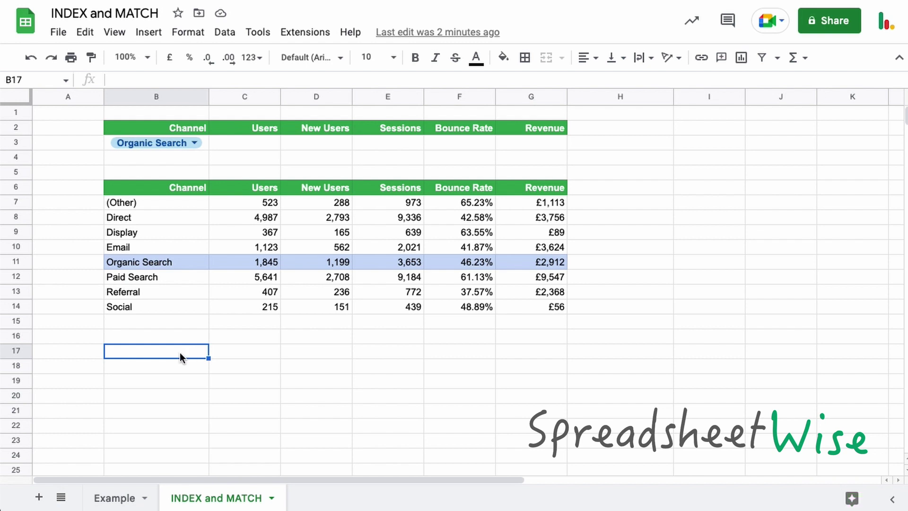
{"action": "type", "text": "=inde"}
{"action": "key", "text": "Tab"}
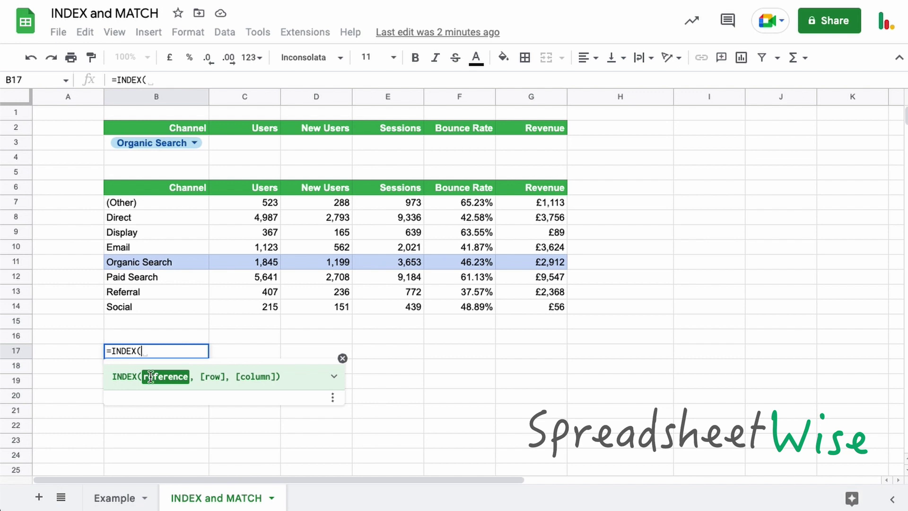
{"action": "left_click_drag", "start_coordinate": [254, 207], "coordinate": [526, 306]}
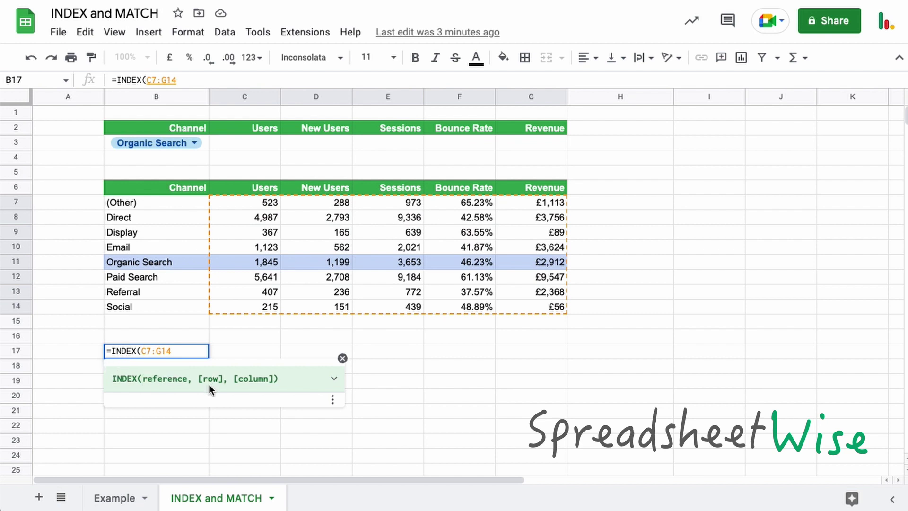
{"action": "type", "text": ","}
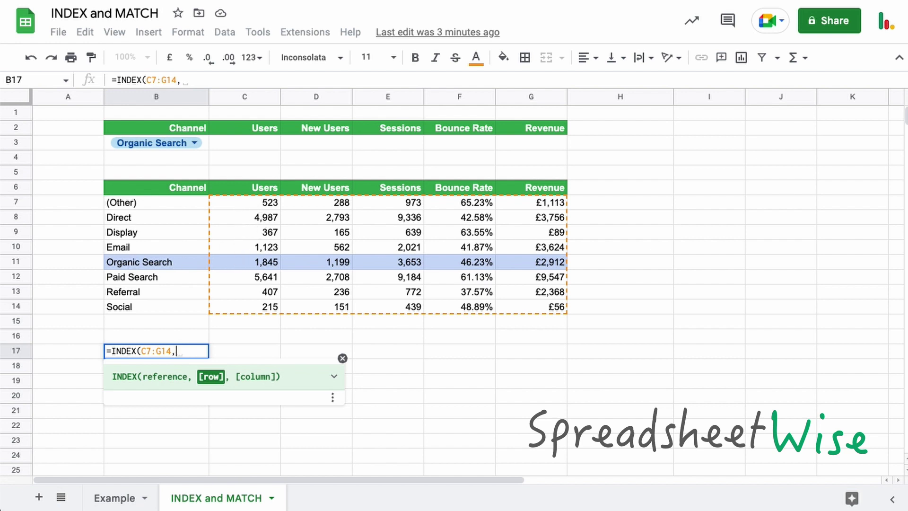
{"action": "type", "text": "5,"}
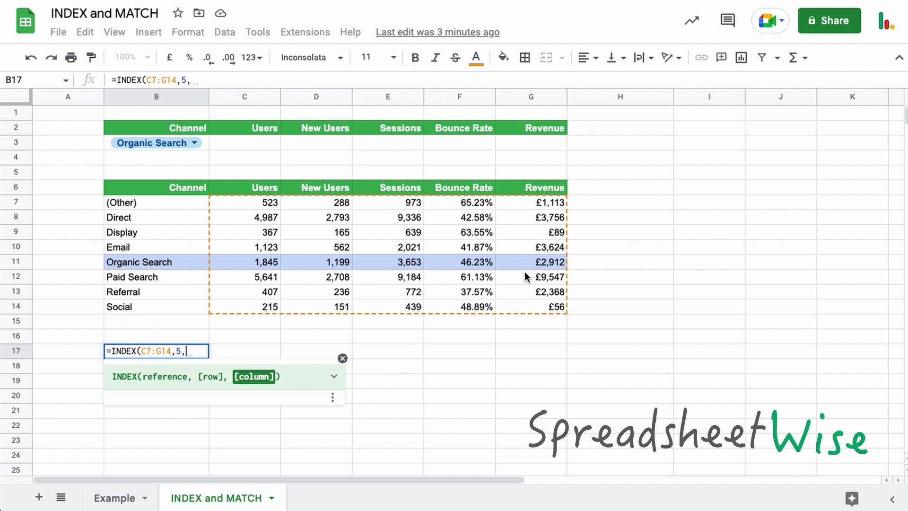
{"action": "type", "text": "5)"}
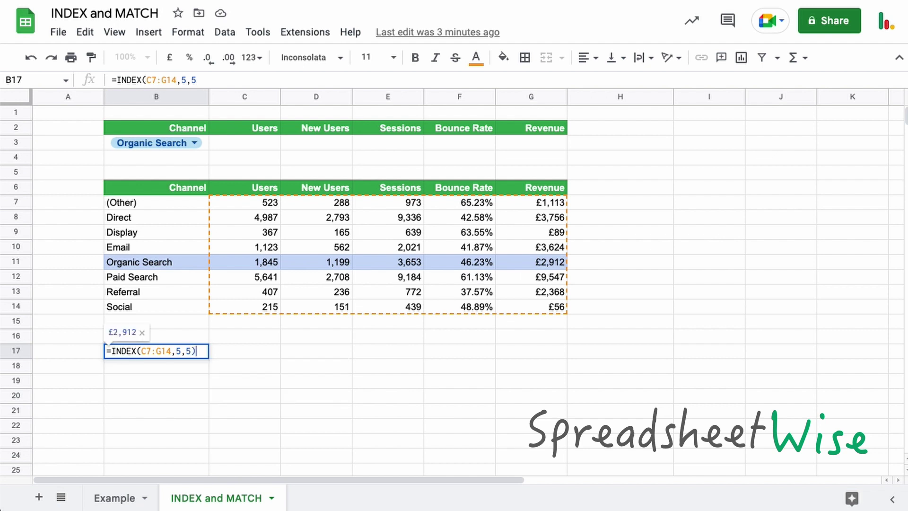
{"action": "key", "text": "Return"}
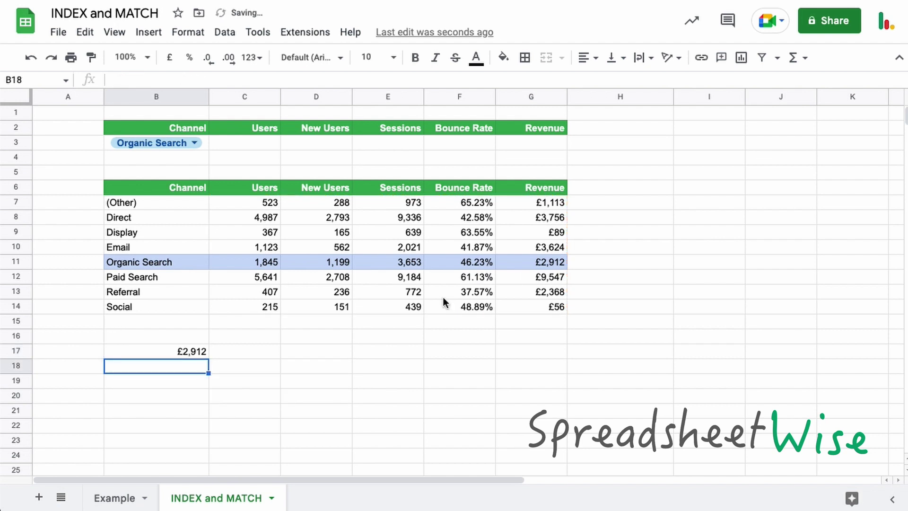
{"action": "key", "text": "Up"}
{"action": "left_click", "coordinate": [556, 264]}
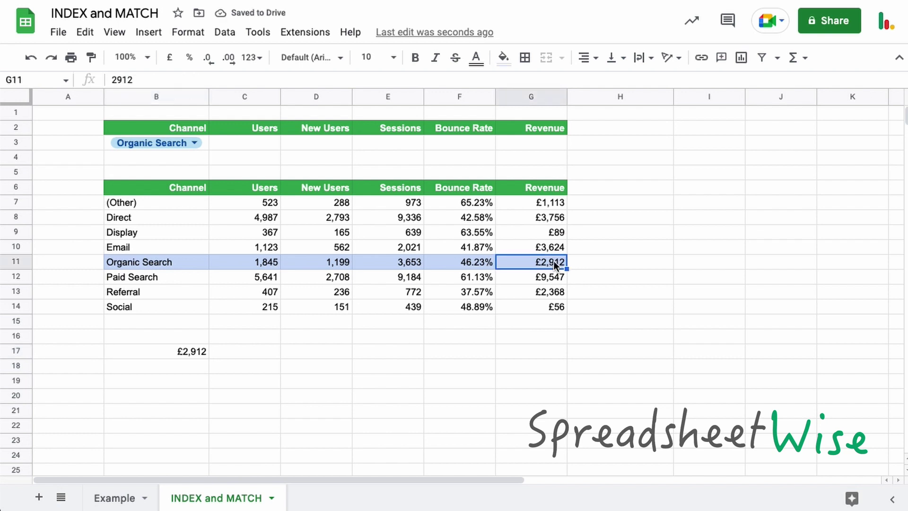
{"action": "left_click", "coordinate": [183, 354]}
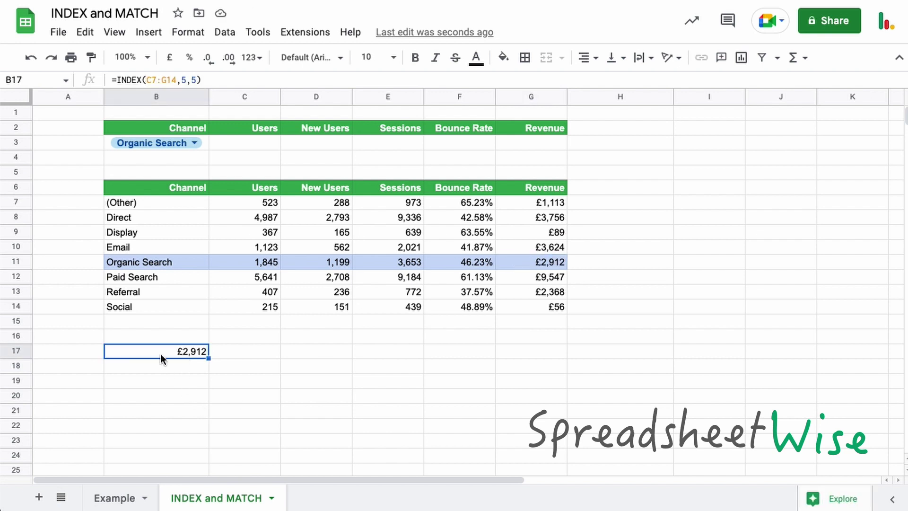
- Copy the INDEX formula into C17 and label B17 'Index' and B18 'Match'
{"action": "key", "text": "ctrl+c"}
{"action": "key", "text": "Right"}
{"action": "key", "text": "ctrl+shift+v"}
{"action": "left_click", "coordinate": [180, 348]}
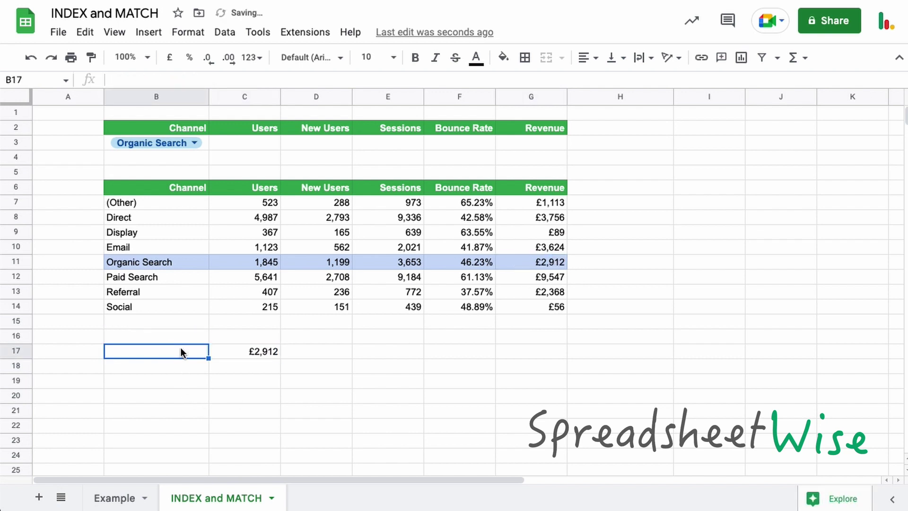
{"action": "type", "text": "Index"}
{"action": "key", "text": "Return"}
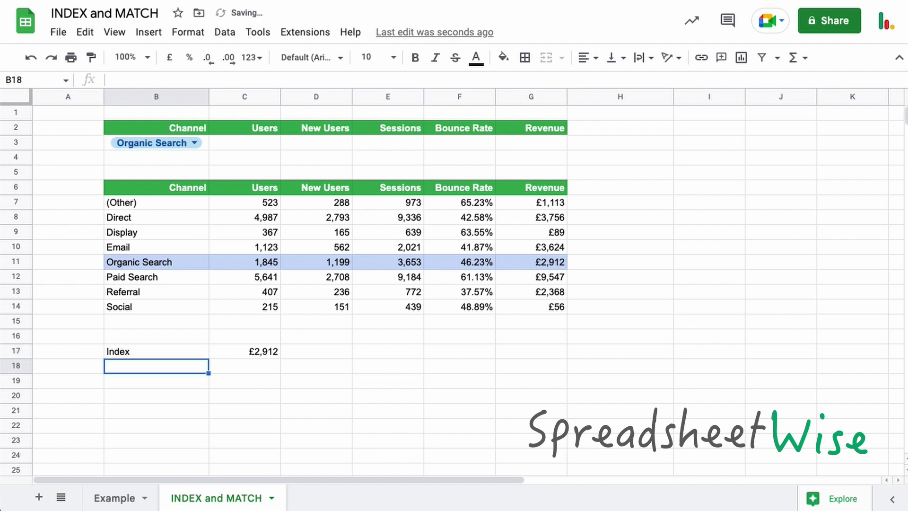
{"action": "type", "text": "Match"}
{"action": "key", "text": "Return"}
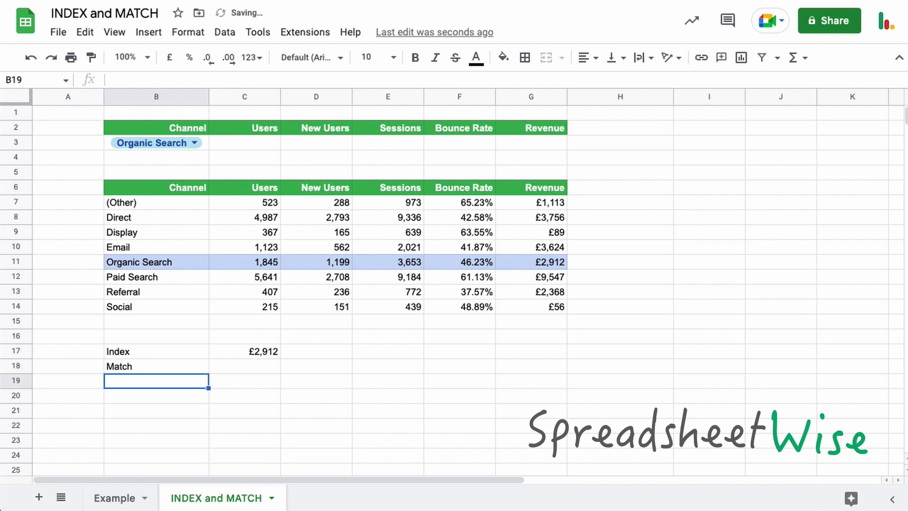
- Enter =MATCH(B3,B7:B14,0) in C18, returning 5, and compare it with C17's formula
{"action": "left_click", "coordinate": [265, 362]}
{"action": "type", "text": "="}
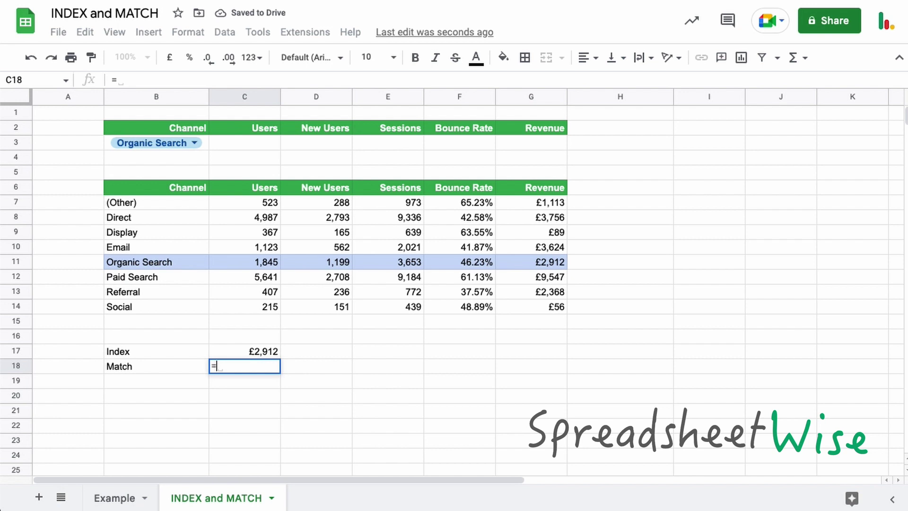
{"action": "type", "text": "MATCH("}
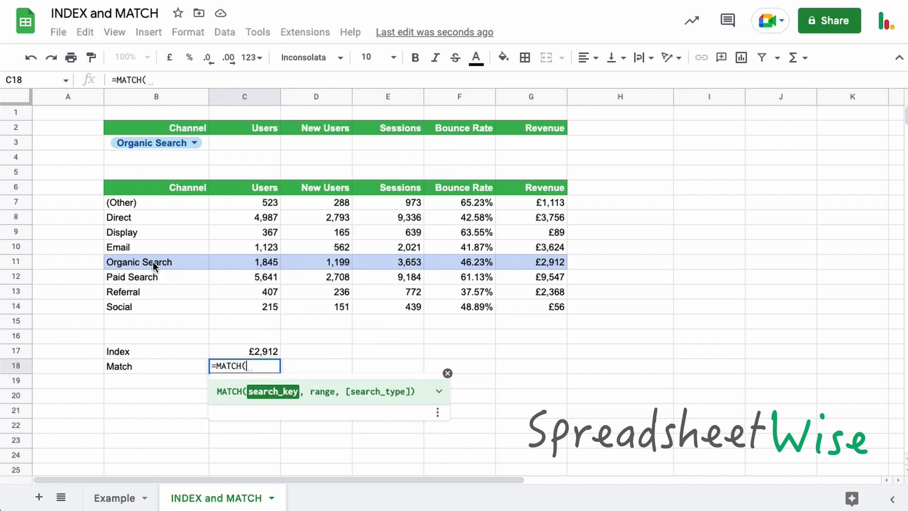
{"action": "left_click", "coordinate": [197, 144]}
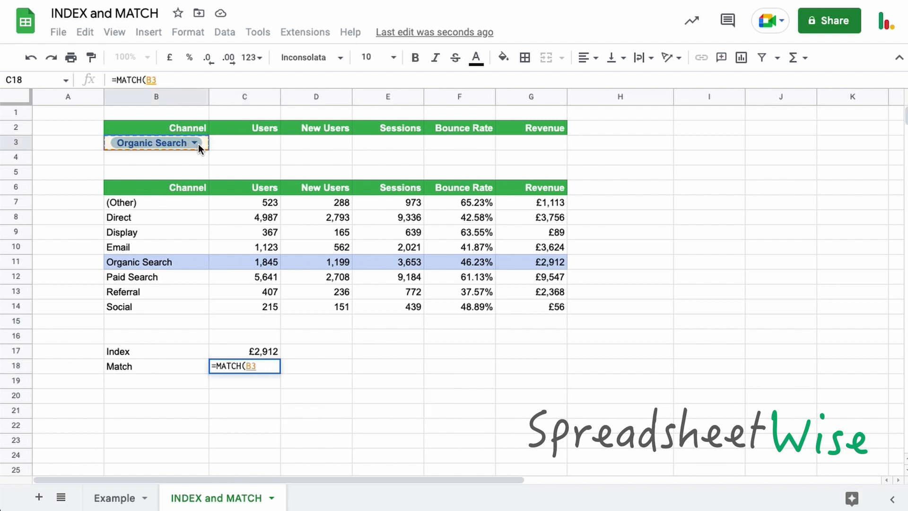
{"action": "type", "text": ","}
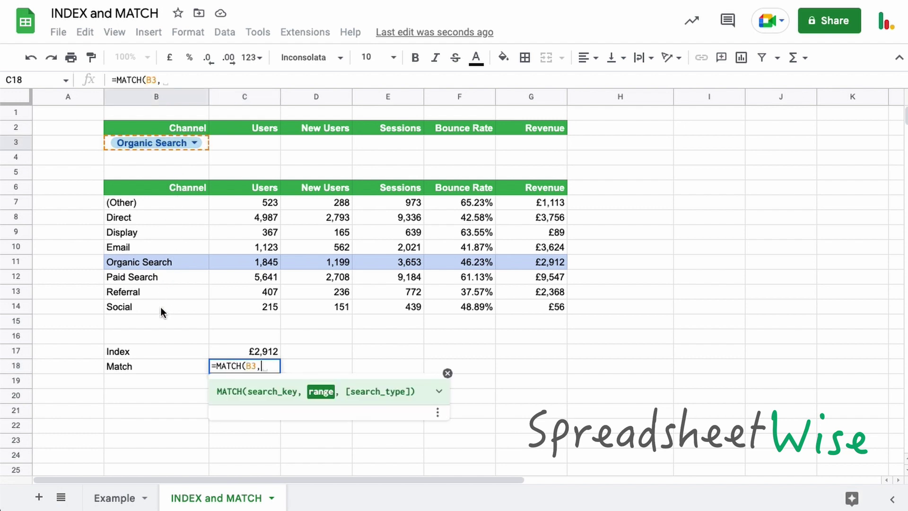
{"action": "left_click_drag", "start_coordinate": [161, 203], "coordinate": [157, 303]}
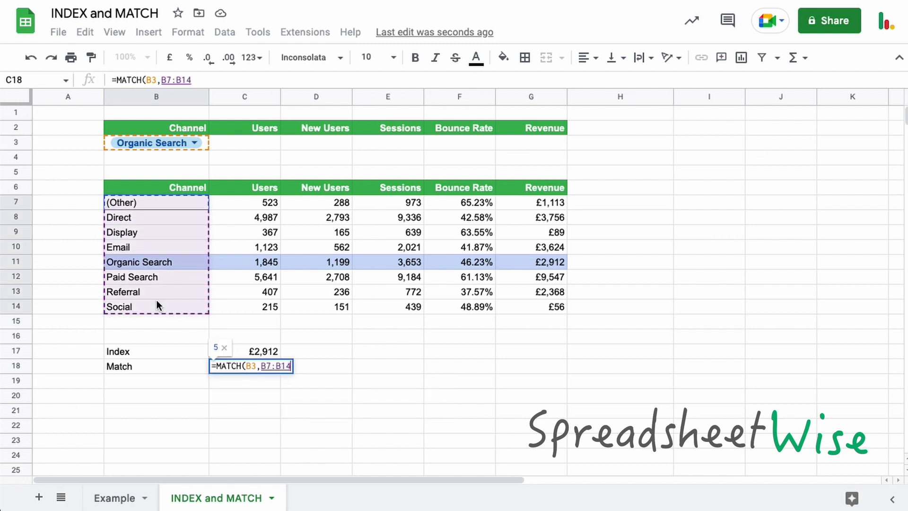
{"action": "type", "text": ","}
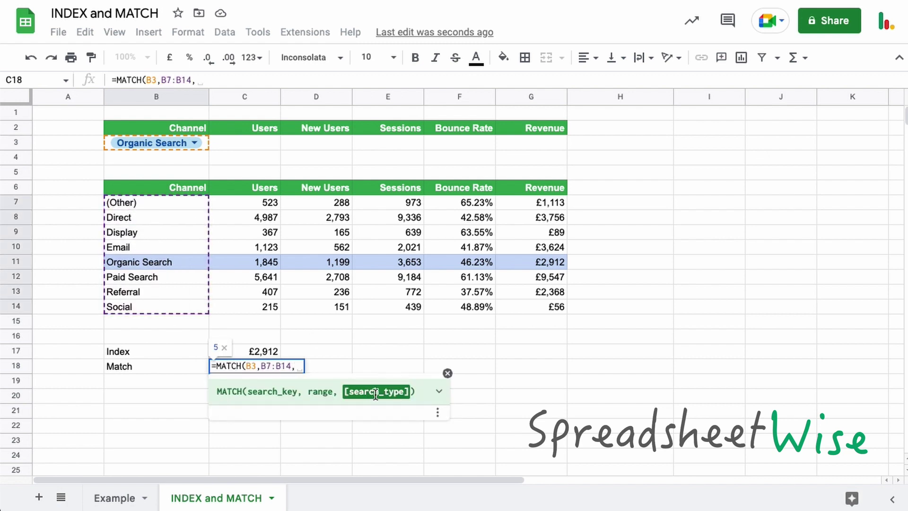
{"action": "left_click", "coordinate": [439, 391]}
{"action": "scroll", "coordinate": [405, 419], "scroll_direction": "down", "scroll_amount": 3}
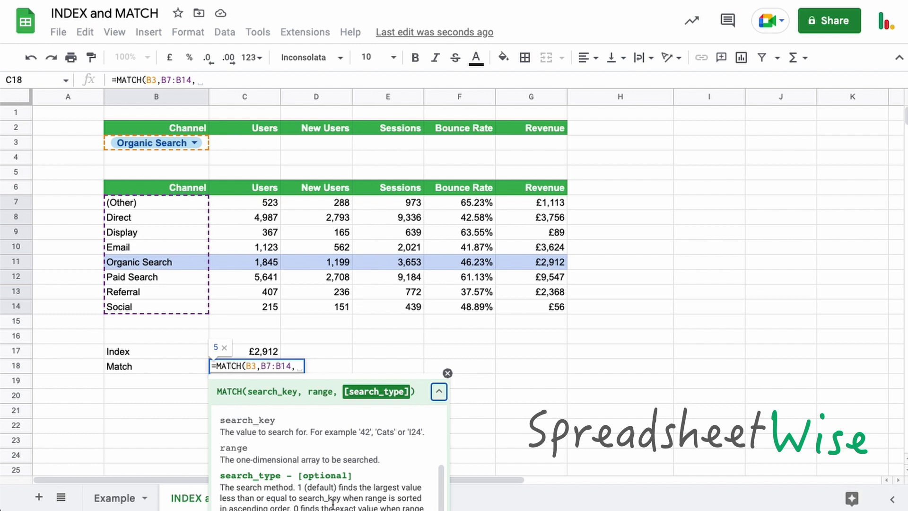
{"action": "type", "text": "0"}
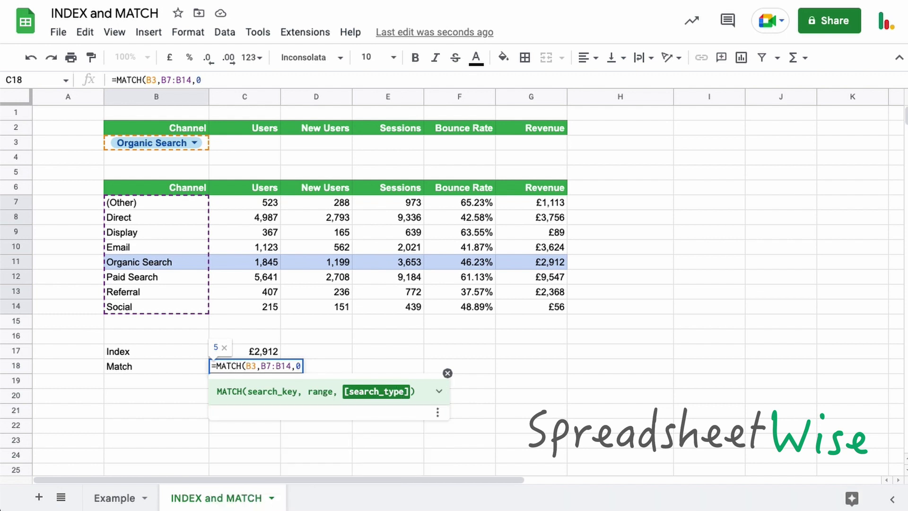
{"action": "type", "text": ")"}
{"action": "key", "text": "Return"}
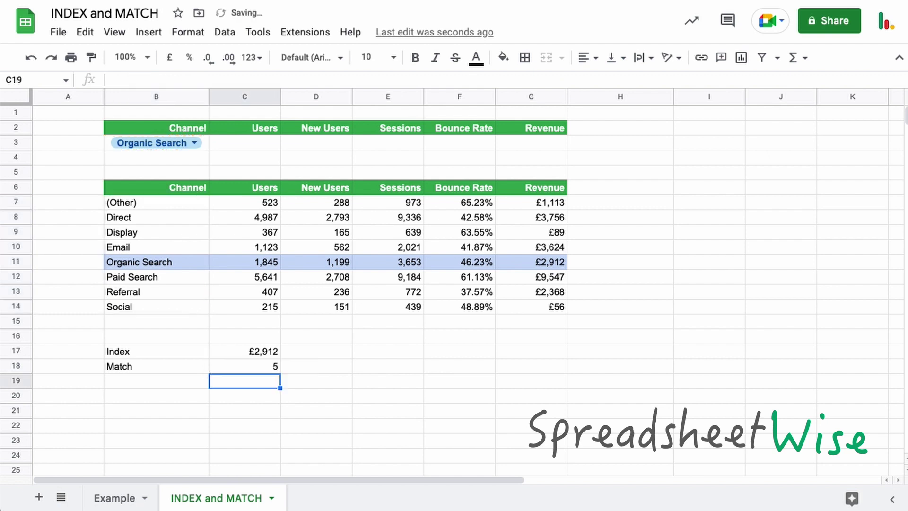
{"action": "left_click", "coordinate": [267, 369]}
{"action": "left_click", "coordinate": [259, 350]}
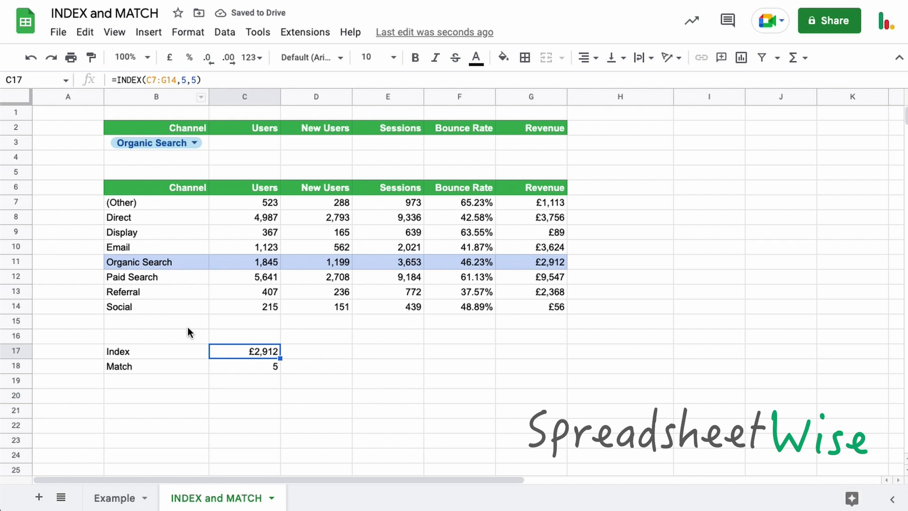
- Label B19 'Match' and enter =MATCH(G2,C6:G6,0) in C19, returning 5
{"action": "left_click", "coordinate": [171, 385]}
{"action": "type", "text": "Match"}
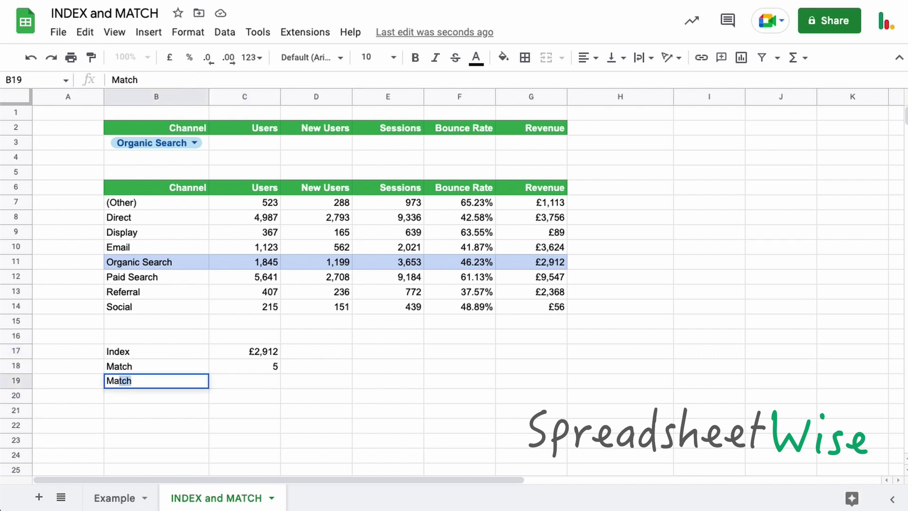
{"action": "key", "text": "Tab"}
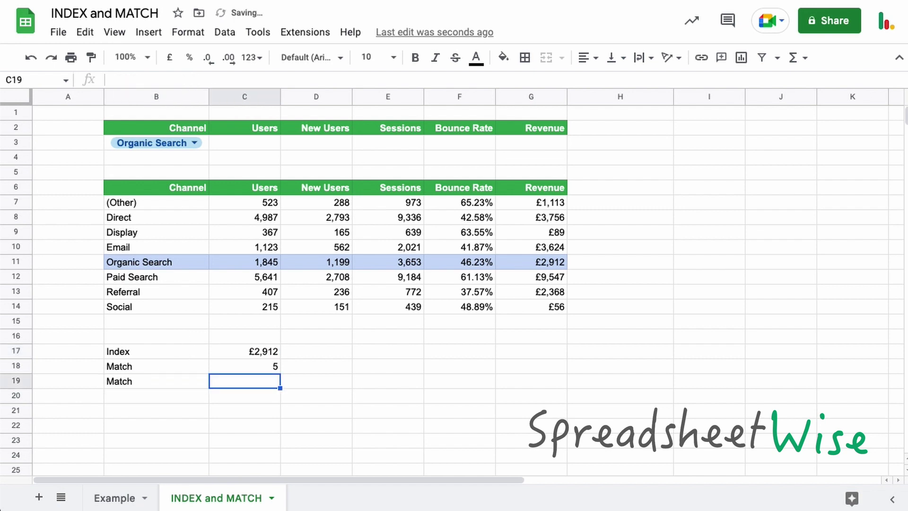
{"action": "type", "text": "=mat"}
{"action": "key", "text": "Tab"}
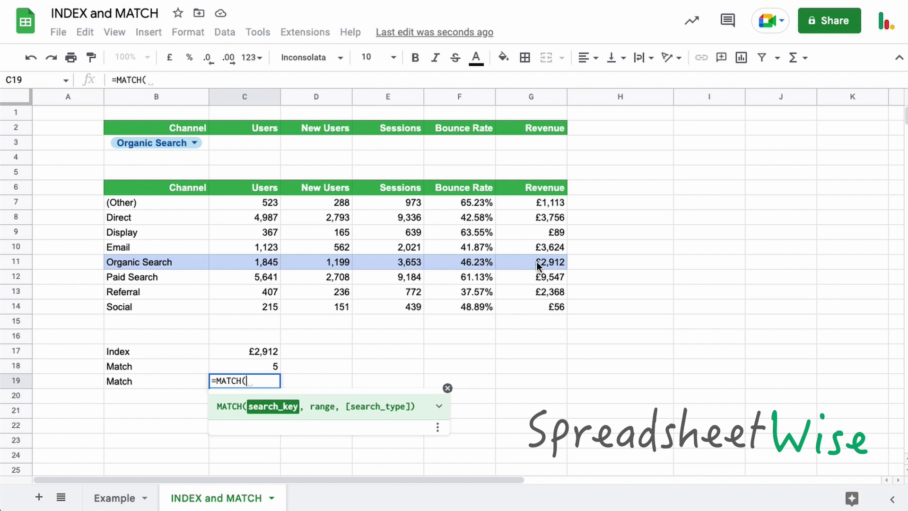
{"action": "left_click", "coordinate": [541, 125]}
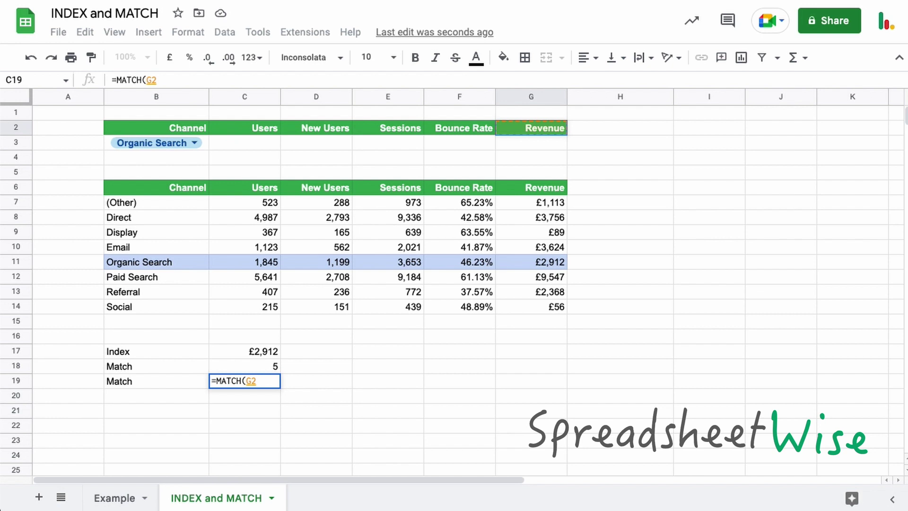
{"action": "type", "text": ","}
{"action": "left_click_drag", "start_coordinate": [260, 189], "coordinate": [518, 187]}
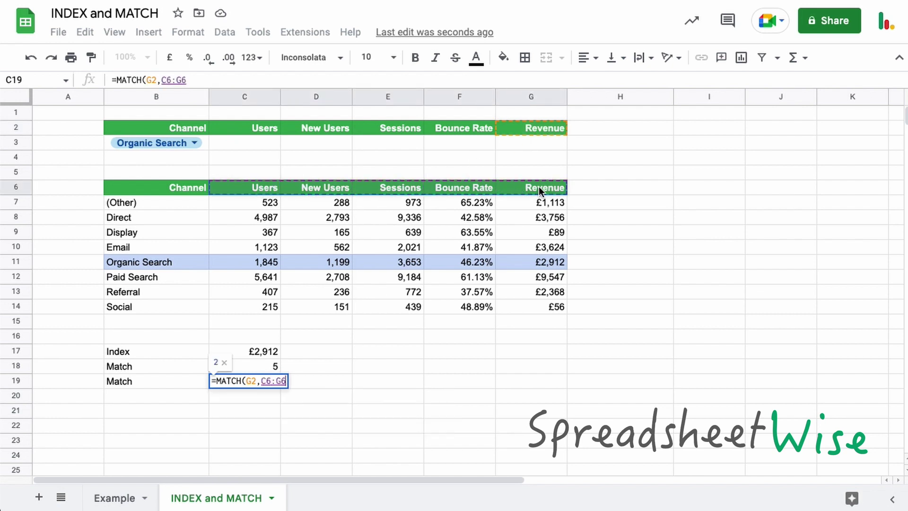
{"action": "type", "text": ",0"}
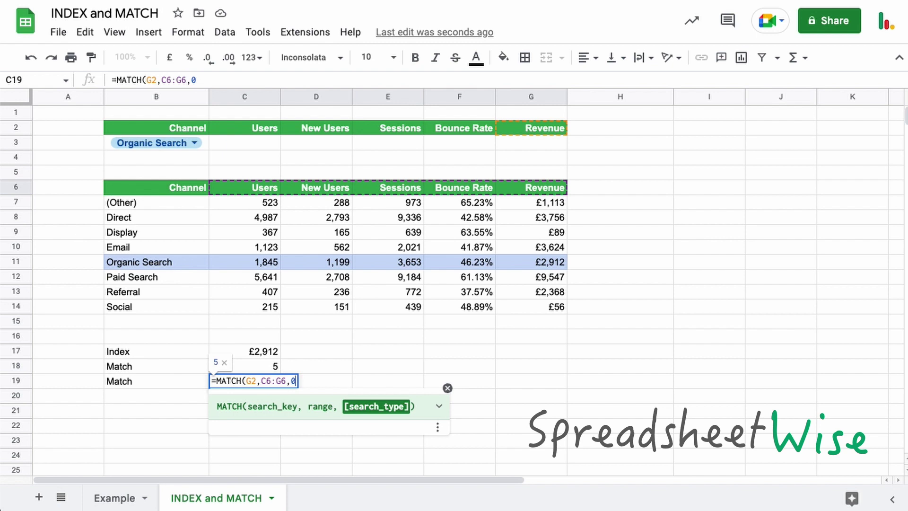
{"action": "type", "text": ")"}
{"action": "key", "text": "Return"}
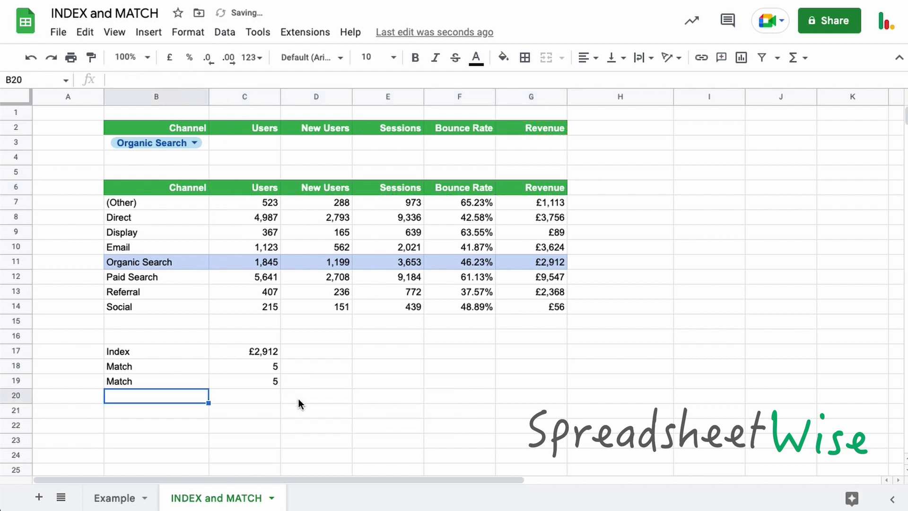
{"action": "left_click", "coordinate": [261, 382]}
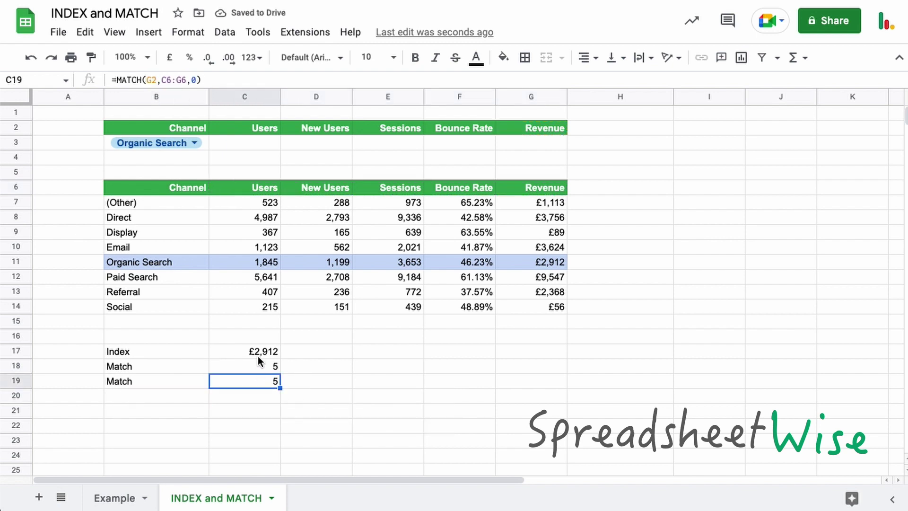
- Start =INDEX($C$7:$G$14, in C3 with the data block as an absolute range
{"action": "left_click", "coordinate": [248, 143]}
{"action": "type", "text": "="}
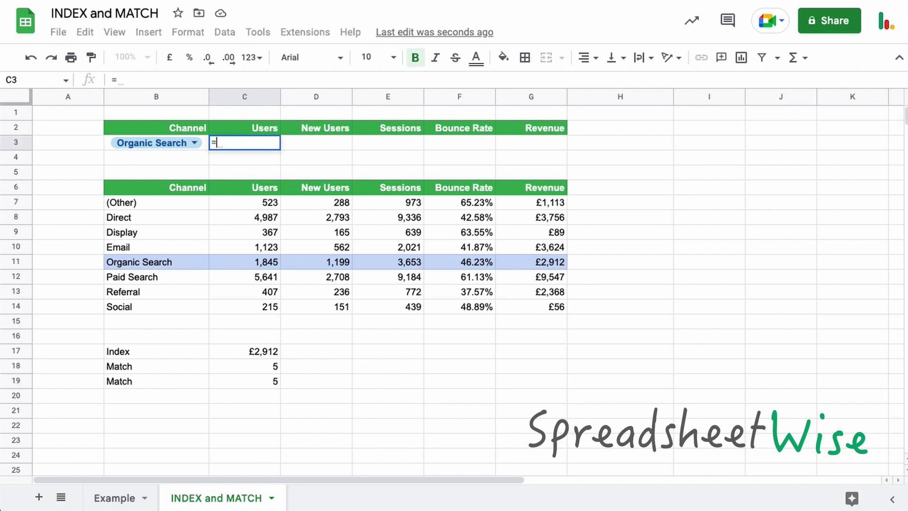
{"action": "type", "text": "Inde"}
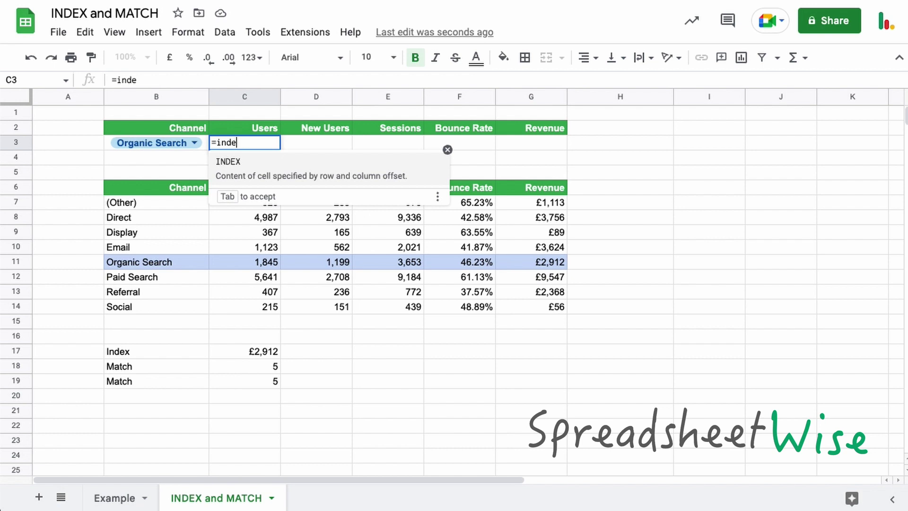
{"action": "key", "text": "Tab"}
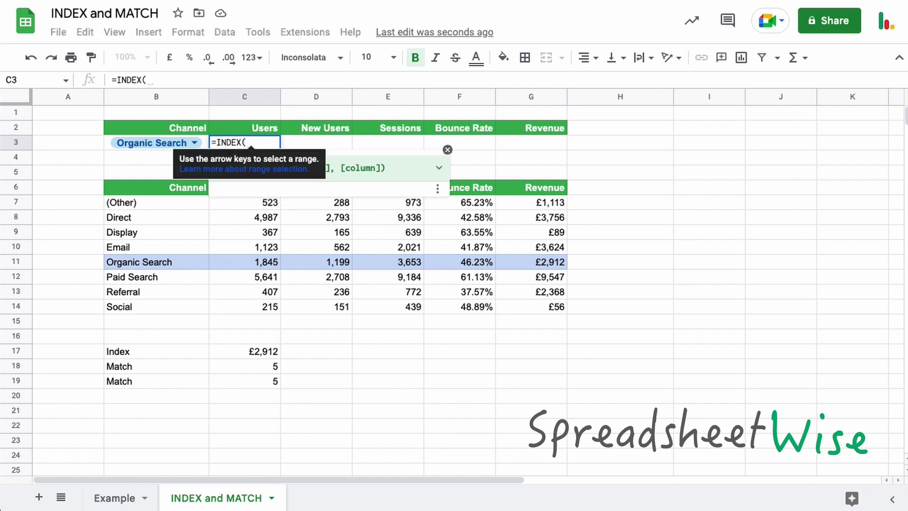
{"action": "left_click", "coordinate": [448, 149]}
{"action": "left_click_drag", "start_coordinate": [246, 202], "coordinate": [529, 299]}
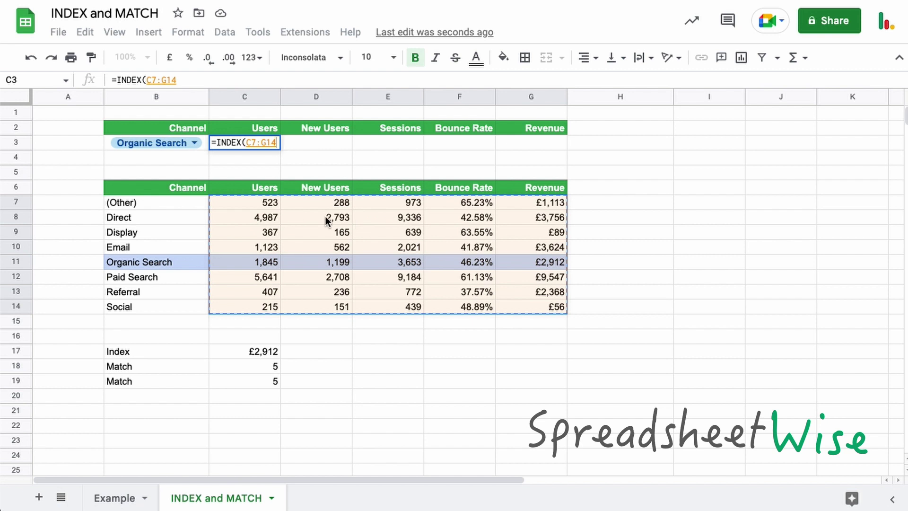
{"action": "key", "text": "F4"}
{"action": "type", "text": ","}
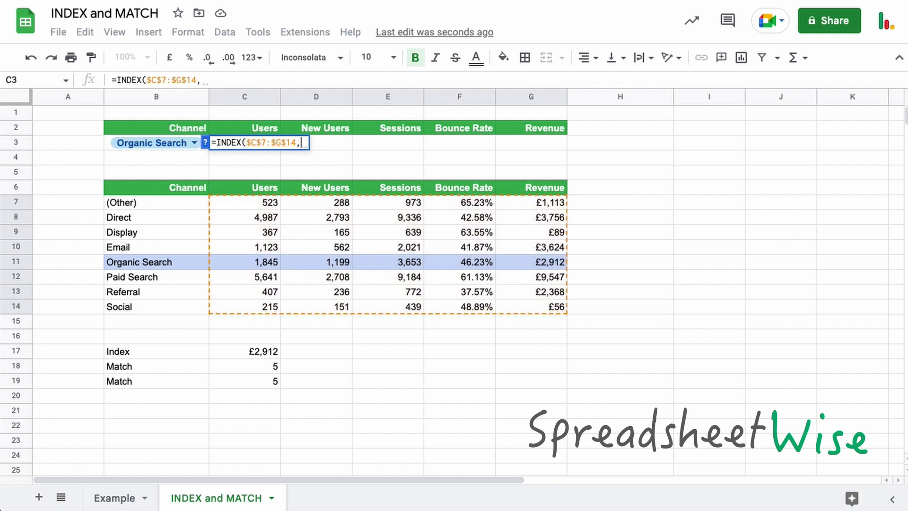
{"action": "left_click", "coordinate": [205, 143]}
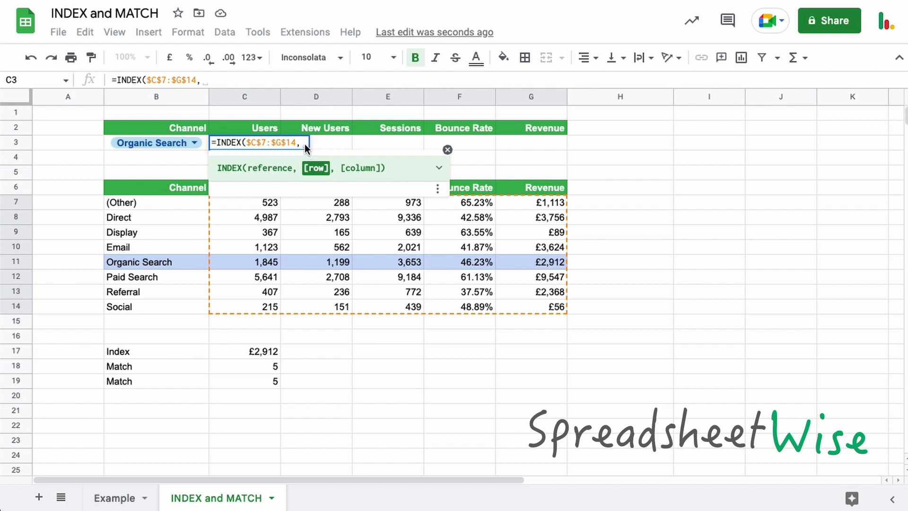
- Add MATCH($B$3,$B$7:$B$14,0) as the row argument and begin a second MATCH
{"action": "mouse_move", "coordinate": [303, 142]}
{"action": "type", "text": "match"}
{"action": "key", "text": "Tab"}
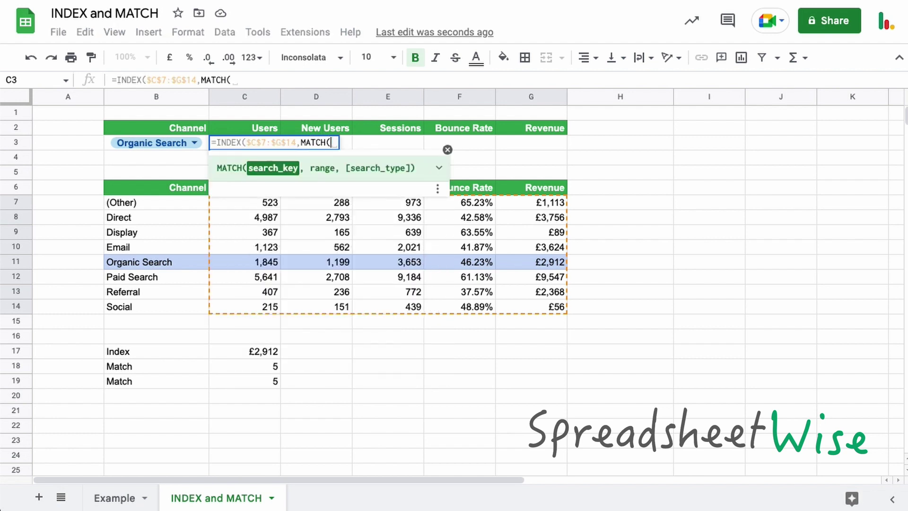
{"action": "left_click", "coordinate": [106, 138]}
{"action": "type", "text": ","}
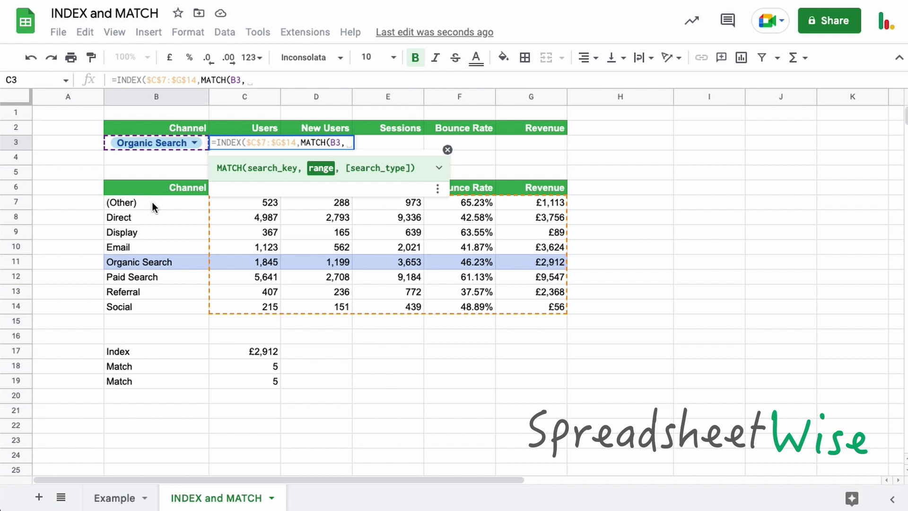
{"action": "left_click_drag", "start_coordinate": [153, 202], "coordinate": [143, 305]}
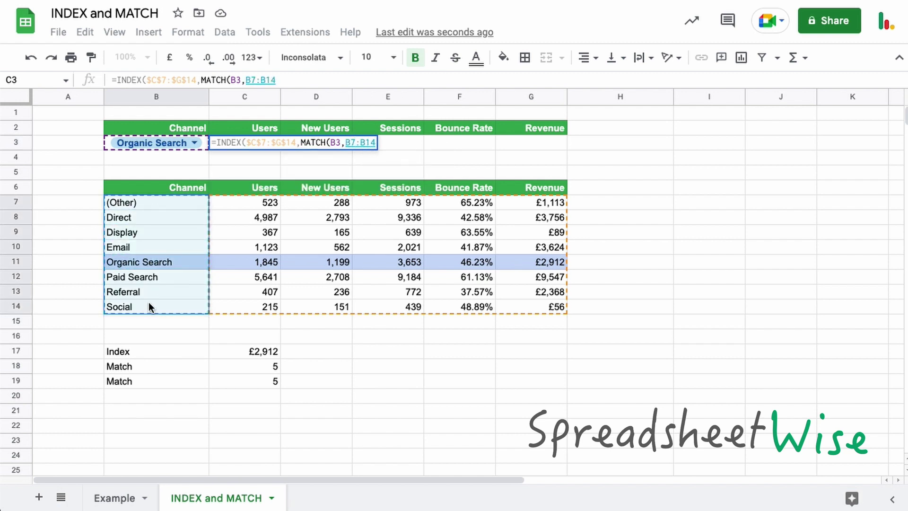
{"action": "key", "text": "F4"}
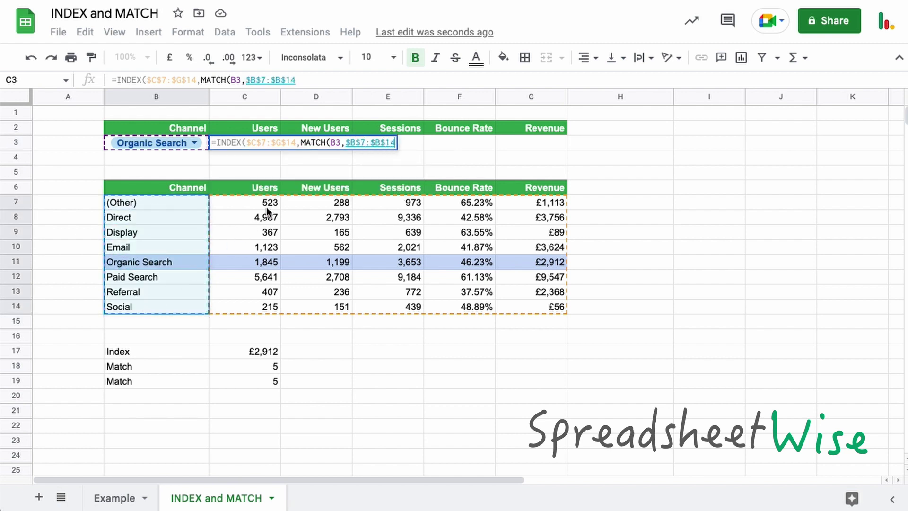
{"action": "key", "text": "Left"}
{"action": "key", "text": "Left"}
{"action": "key", "text": "Left"}
{"action": "key", "text": "Left"}
{"action": "key", "text": "Left"}
{"action": "key", "text": "Left"}
{"action": "key", "text": "Left"}
{"action": "key", "text": "Left"}
{"action": "key", "text": "Left"}
{"action": "key", "text": "Left"}
{"action": "key", "text": "Left"}
{"action": "key", "text": "F4"}
{"action": "key", "text": "Right"}
{"action": "key", "text": "Right"}
{"action": "key", "text": "Right"}
{"action": "key", "text": "Right"}
{"action": "key", "text": "Right"}
{"action": "key", "text": "Right"}
{"action": "key", "text": "Right"}
{"action": "key", "text": "Right"}
{"action": "key", "text": "Right"}
{"action": "key", "text": "Right"}
{"action": "key", "text": "Right"}
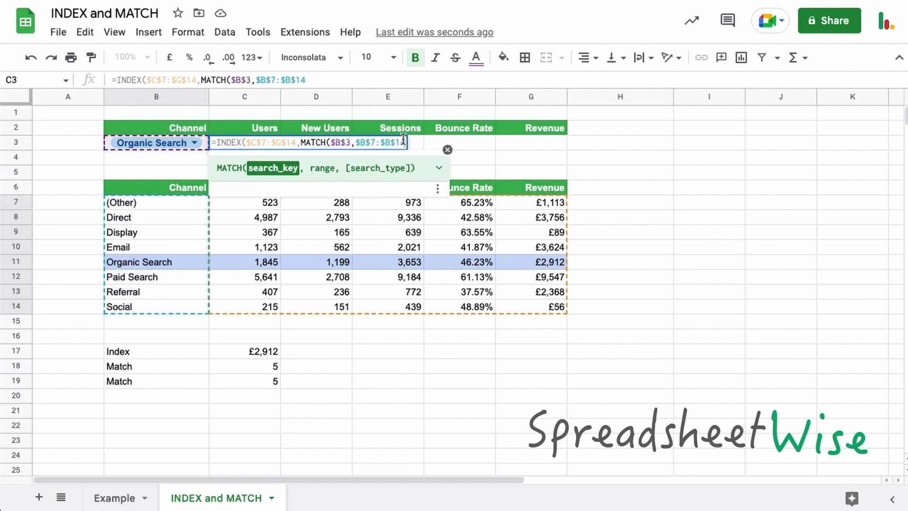
{"action": "type", "text": ",0"}
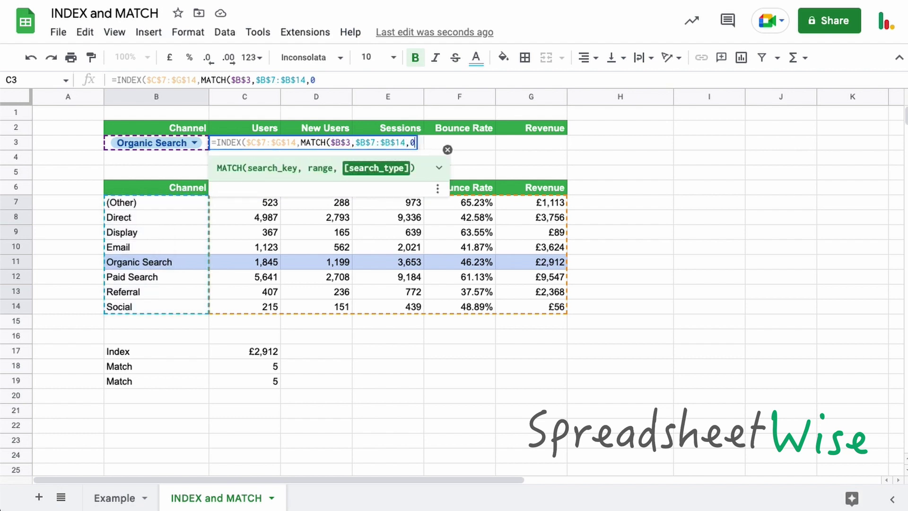
{"action": "type", "text": ")"}
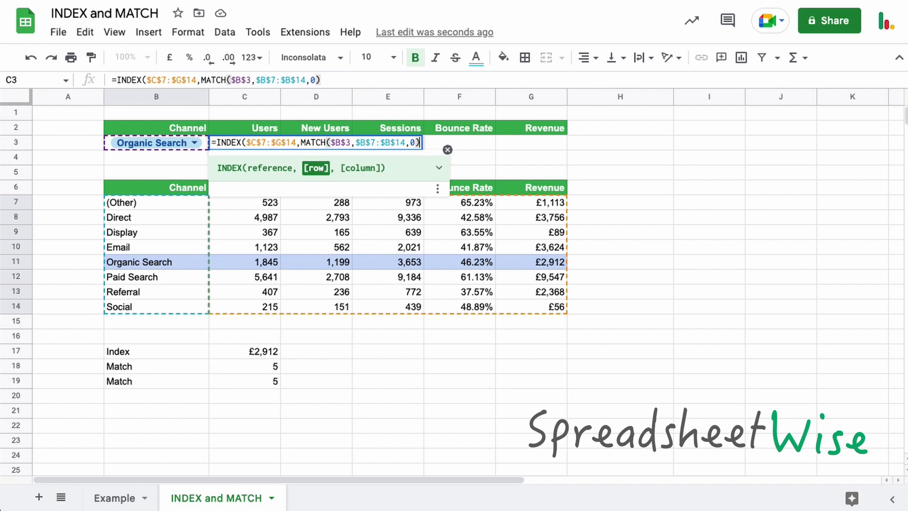
{"action": "type", "text": ", "}
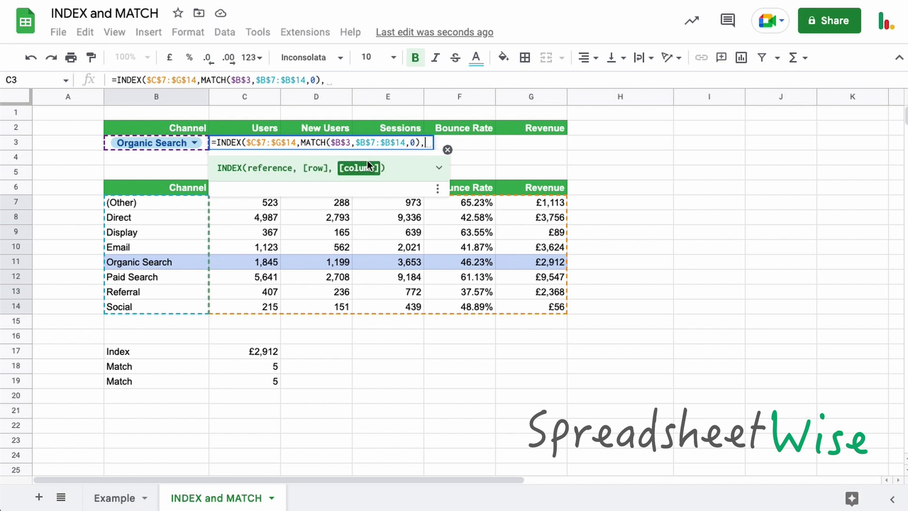
{"action": "type", "text": "matc"}
- Add MATCH(C$2,$C$6:$G$6,0) as the column argument and close the formula, previewing 1,845
{"action": "key", "text": "Tab"}
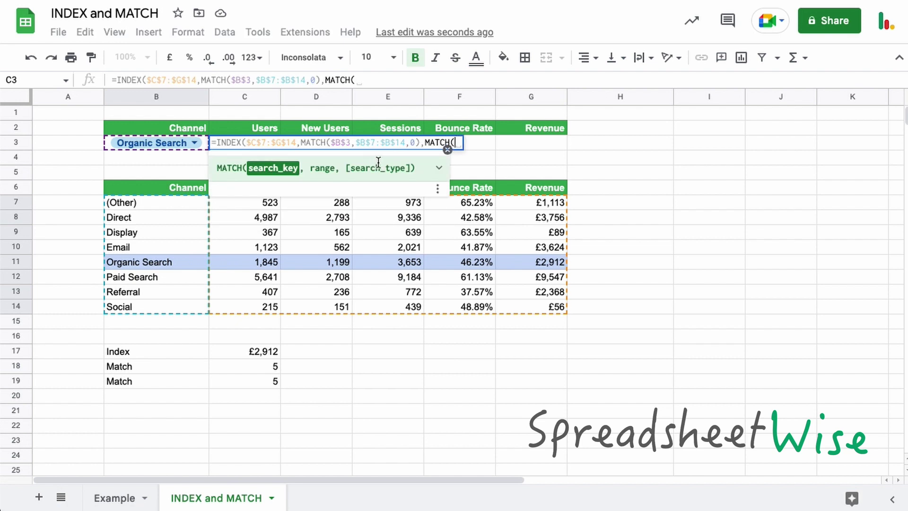
{"action": "left_click", "coordinate": [250, 129]}
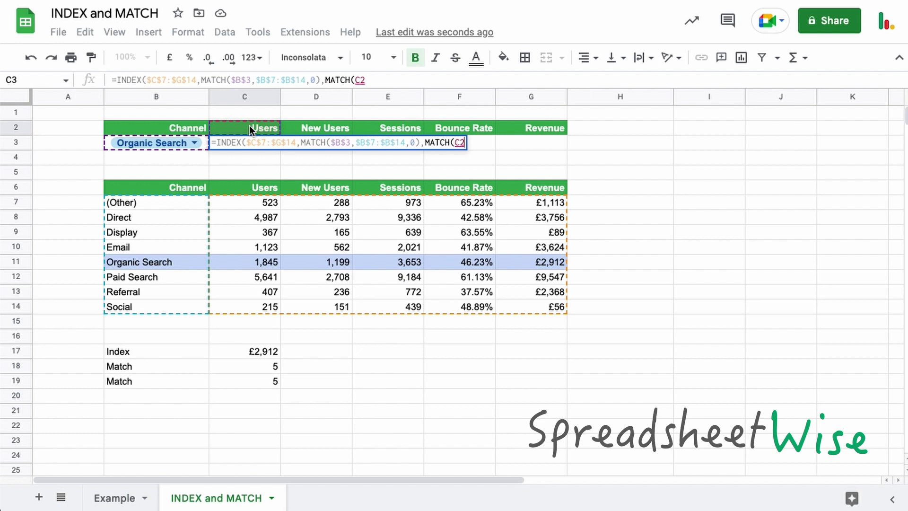
{"action": "type", "text": ","}
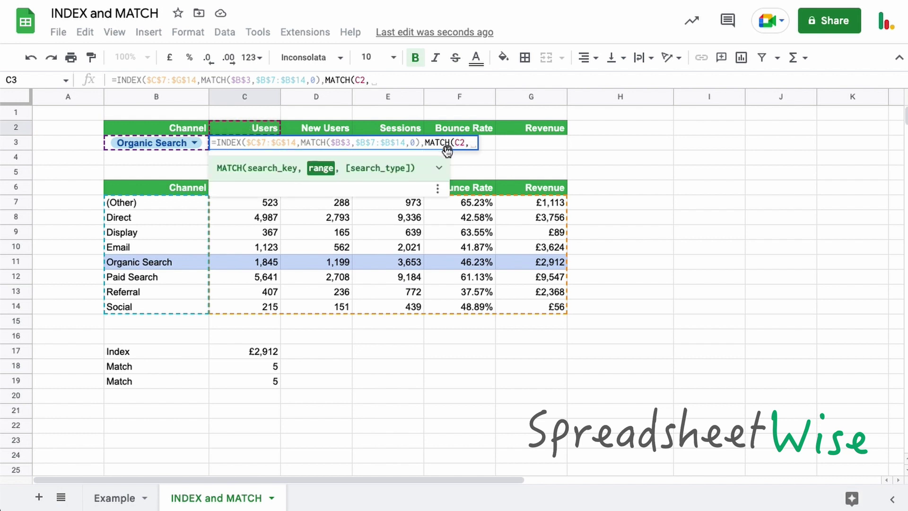
{"action": "left_click", "coordinate": [448, 149]}
{"action": "left_click_drag", "start_coordinate": [239, 182], "coordinate": [515, 187]}
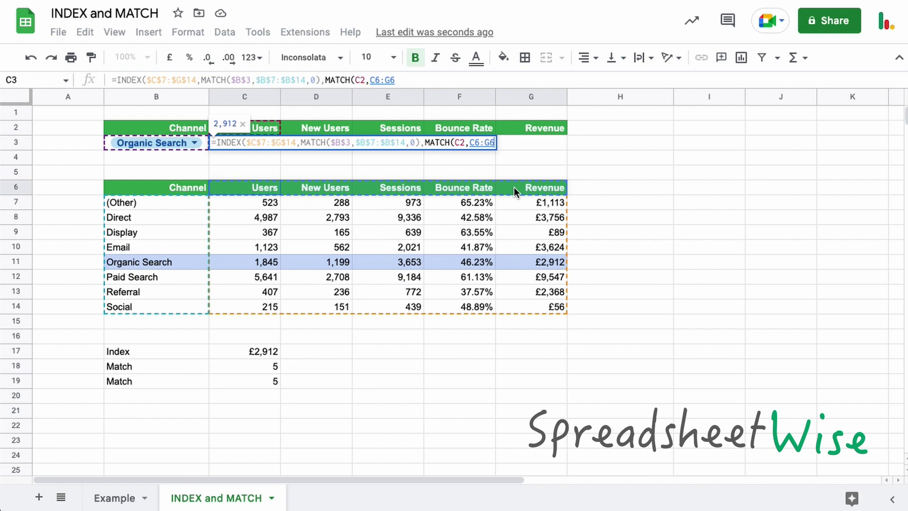
{"action": "key", "text": "F4"}
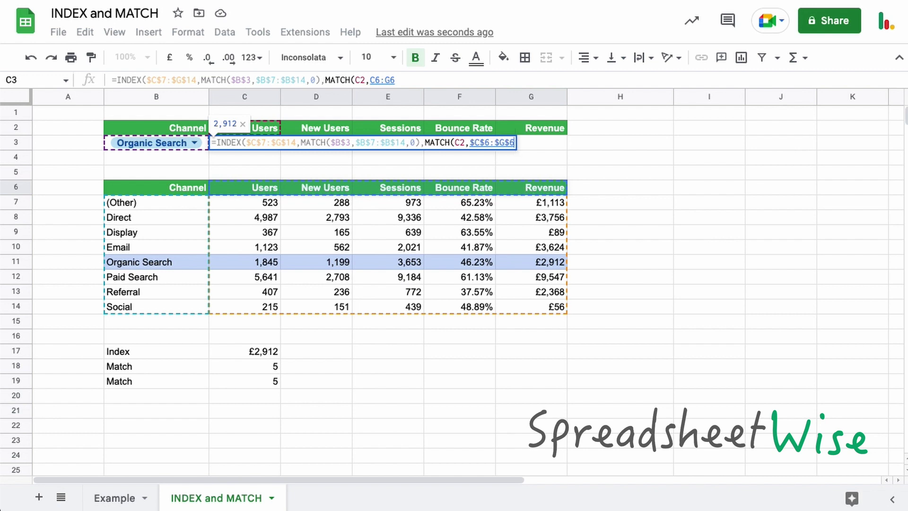
{"action": "left_click", "coordinate": [460, 142]}
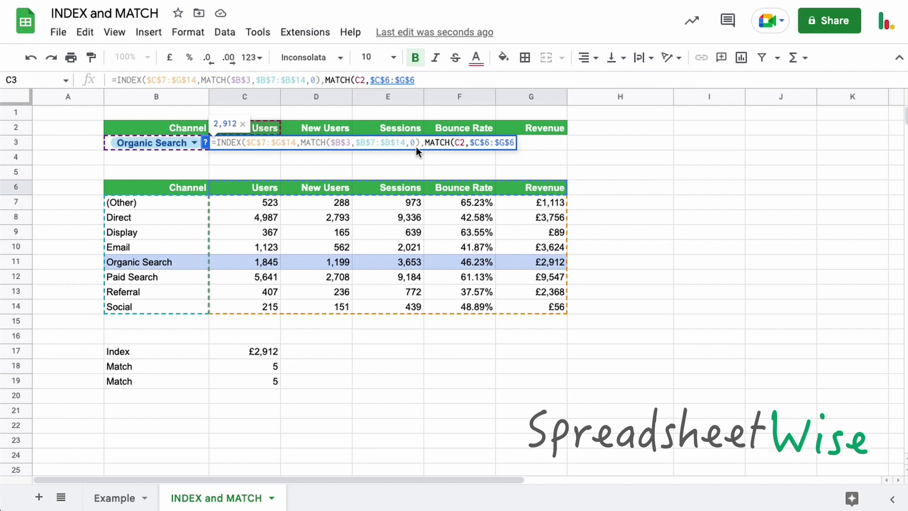
{"action": "key", "text": "F4"}
{"action": "key", "text": "F4"}
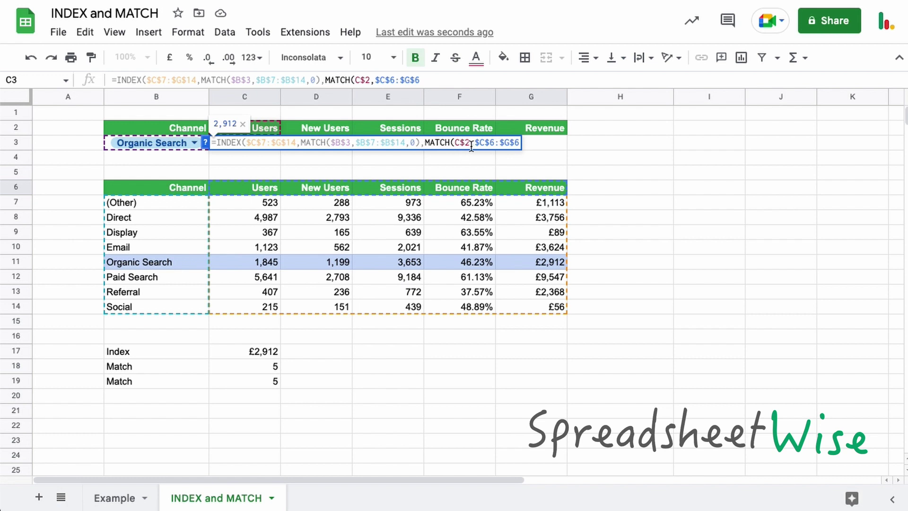
{"action": "key", "text": "End"}
{"action": "type", "text": ",0"}
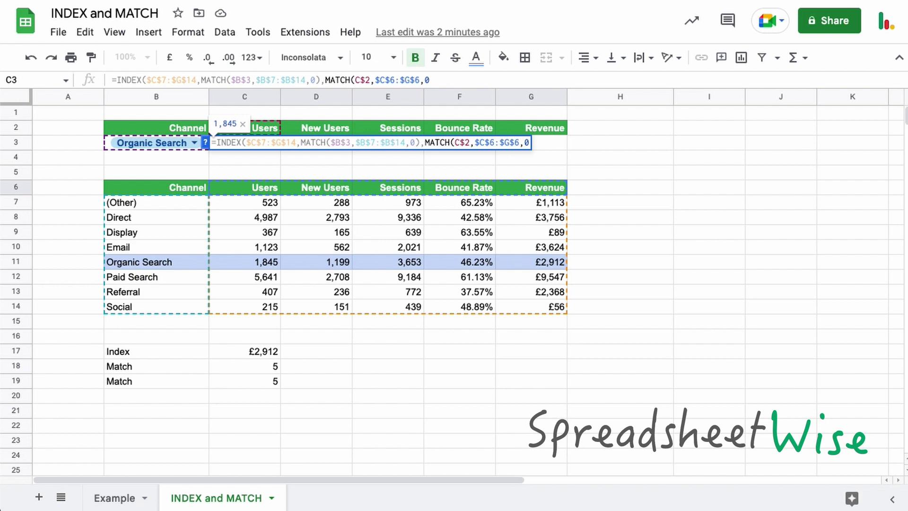
{"action": "type", "text": ")"}
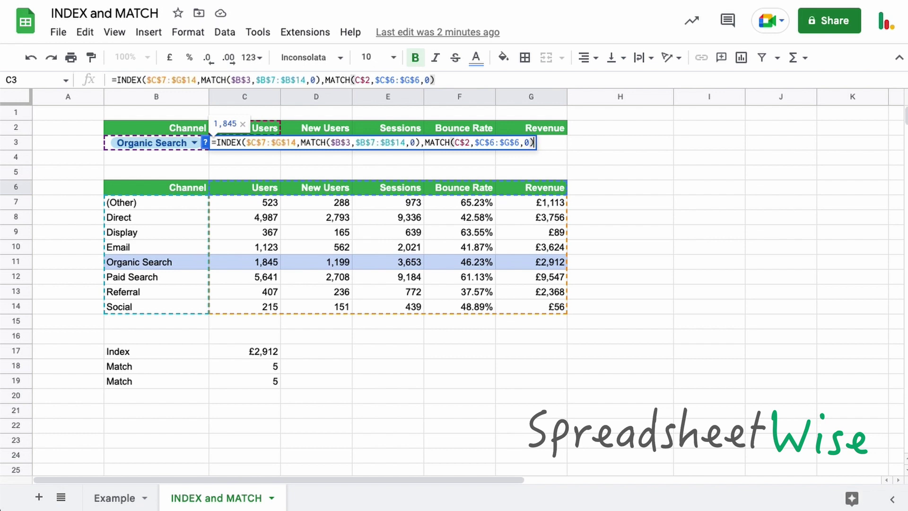
{"action": "type", "text": ")"}
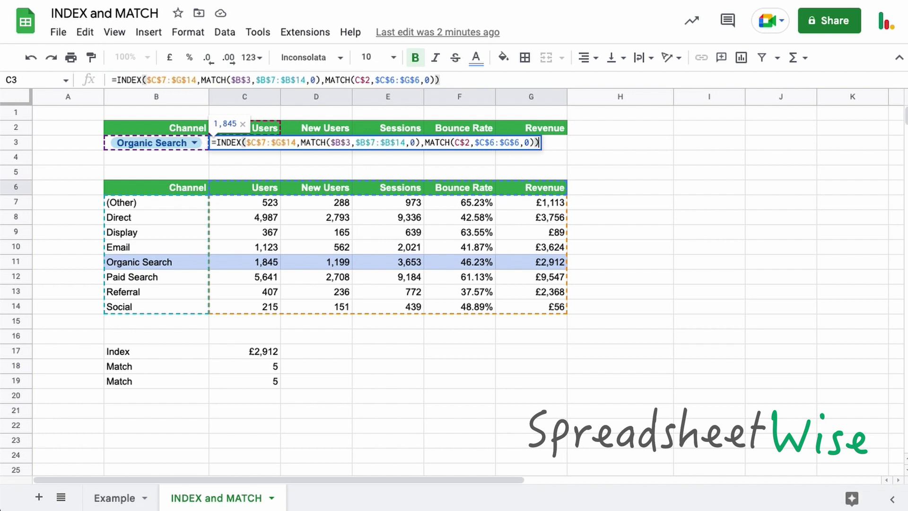
- Enter the C3 formula and fill it to G3, showing 1,845, 1,199, 3,653, 0 and 2,912
{"action": "key", "text": "Return"}
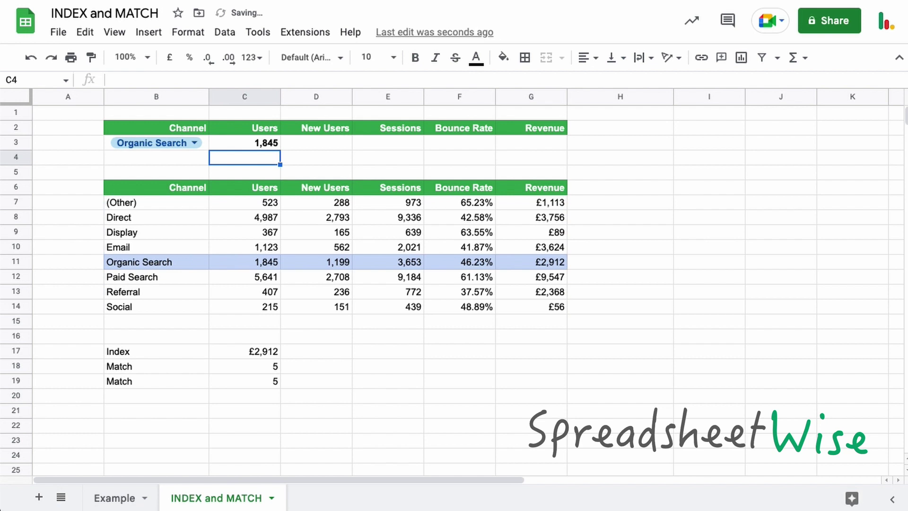
{"action": "left_click", "coordinate": [250, 263]}
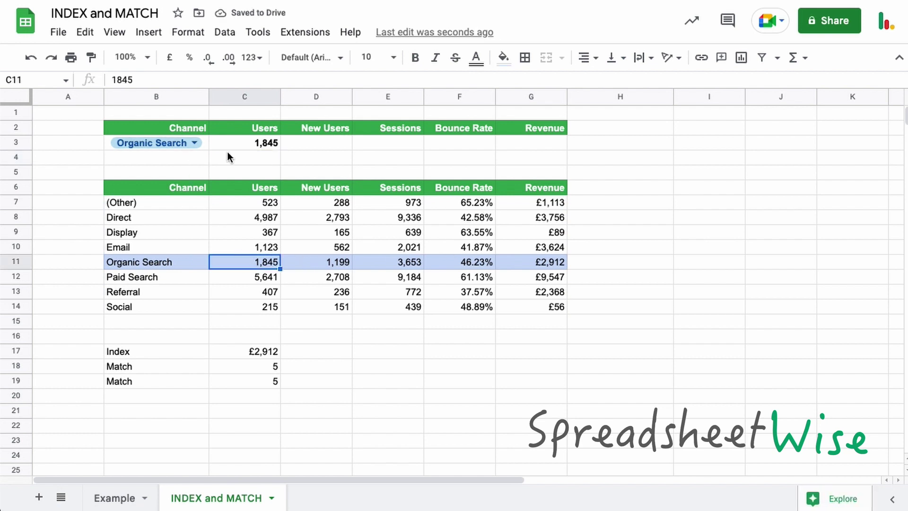
{"action": "left_click", "coordinate": [264, 144]}
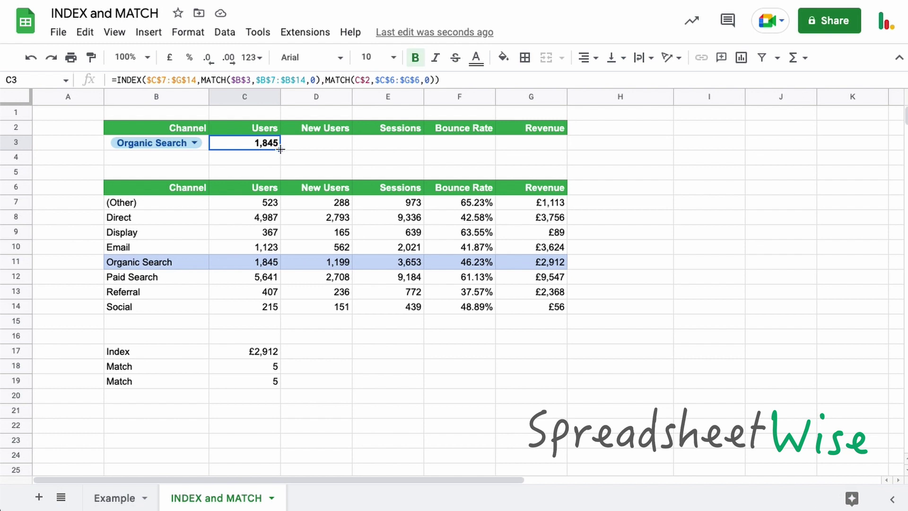
{"action": "left_click_drag", "start_coordinate": [281, 150], "coordinate": [526, 146]}
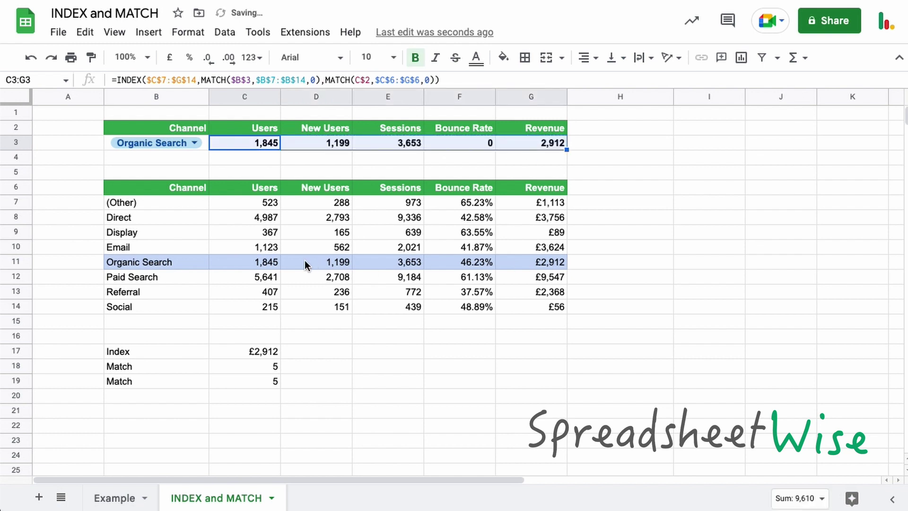
- Set the Channel chip to Display, then Referral, so row 3 shows 407, 236, 772, 0 and 2,368
{"action": "left_click", "coordinate": [191, 141]}
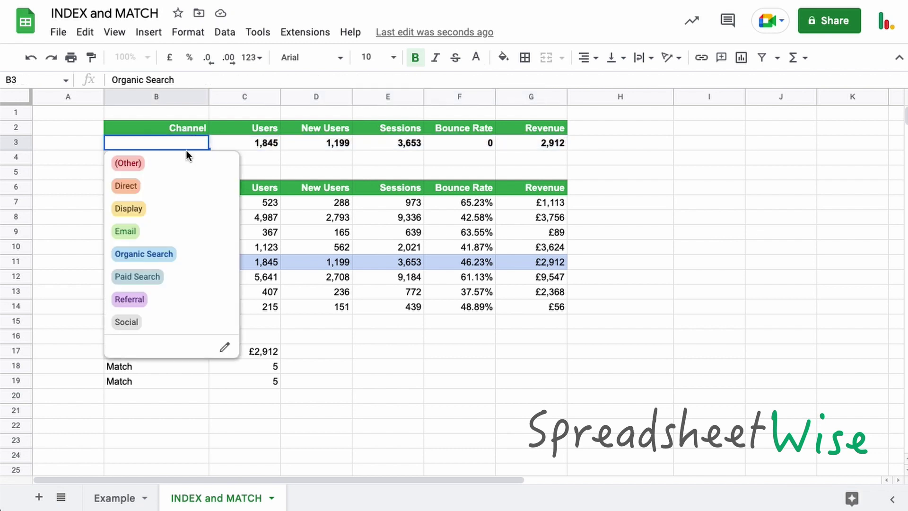
{"action": "left_click", "coordinate": [178, 204]}
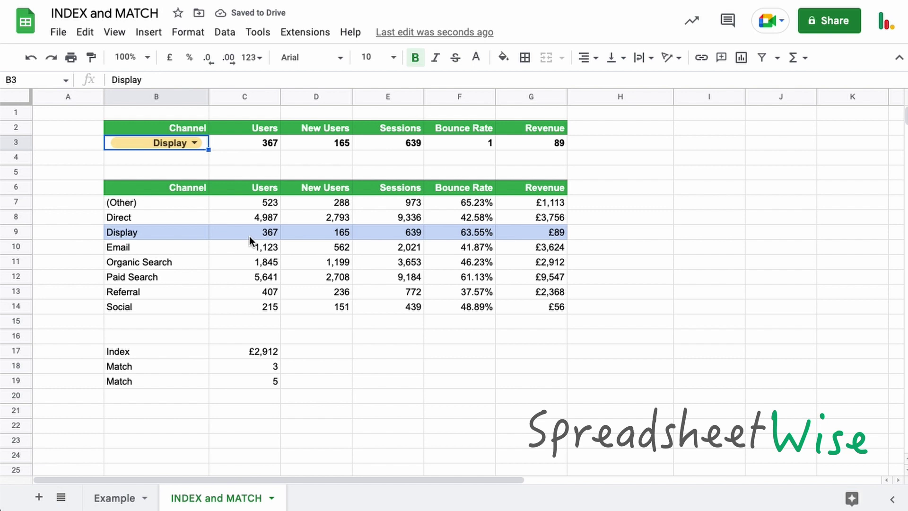
{"action": "left_click", "coordinate": [193, 144]}
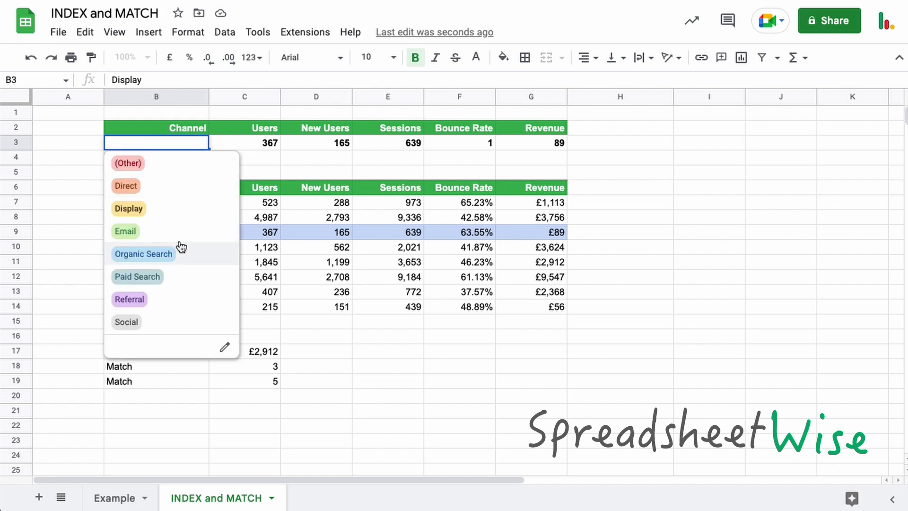
{"action": "left_click", "coordinate": [166, 301]}
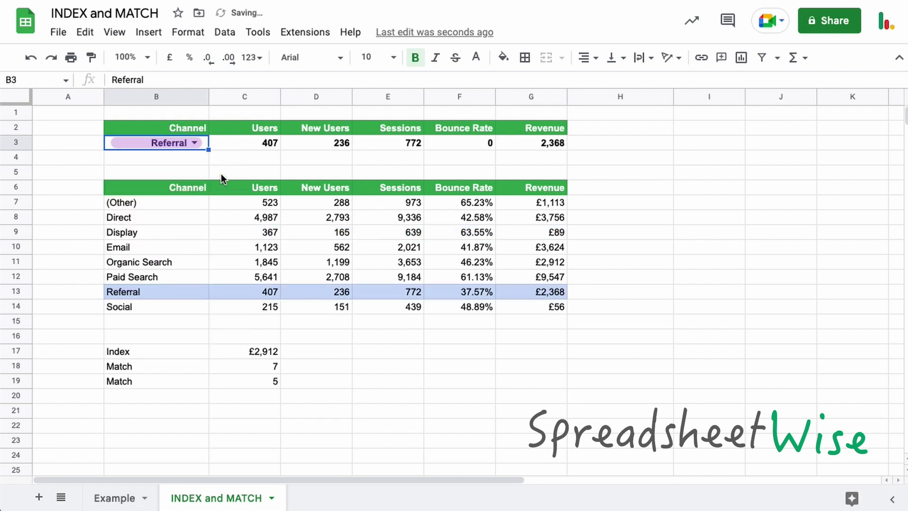
{"action": "left_click", "coordinate": [245, 145]}
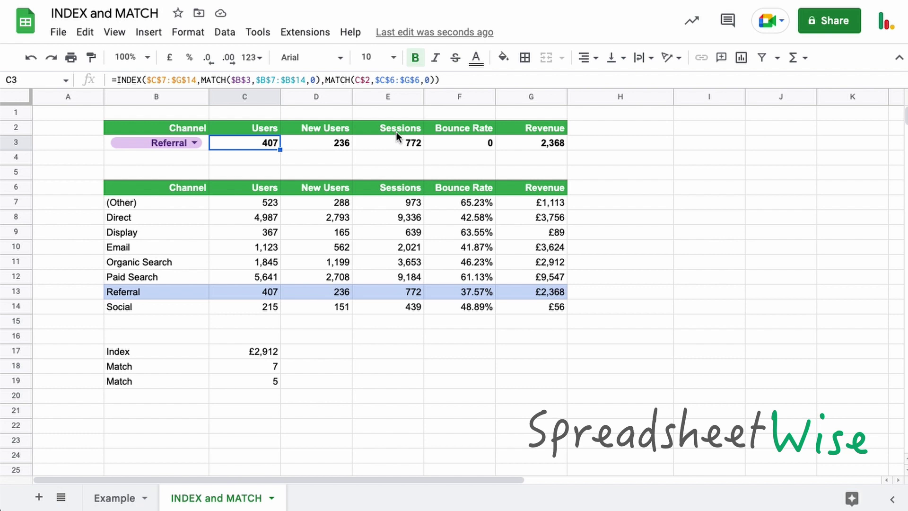
{"action": "left_click", "coordinate": [187, 184]}
{"action": "left_click_drag", "start_coordinate": [177, 185], "coordinate": [169, 303]}
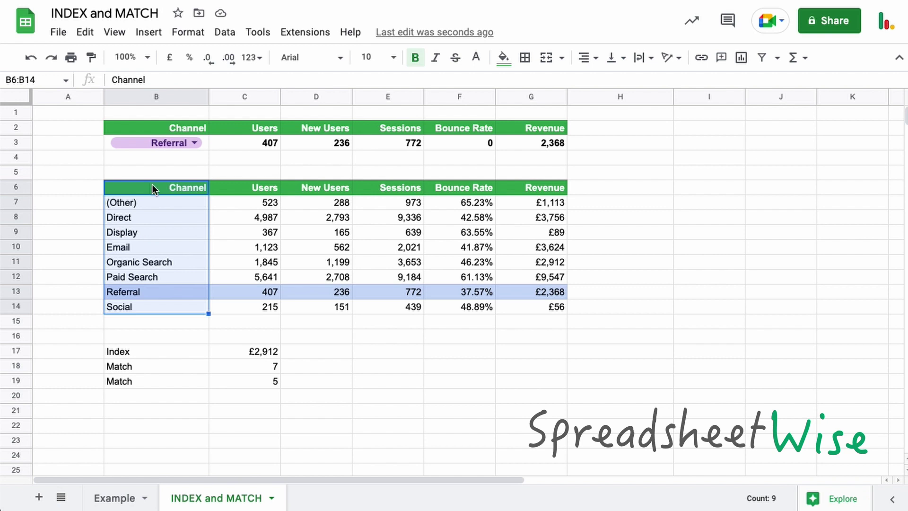
{"action": "left_click_drag", "start_coordinate": [154, 183], "coordinate": [608, 190]}
{"action": "double_click", "coordinate": [240, 140]}
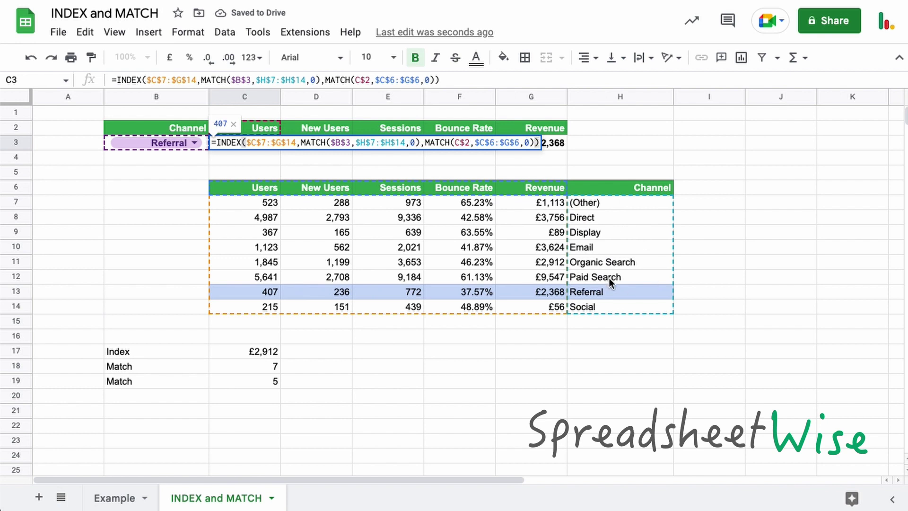
{"action": "key", "text": "Escape"}
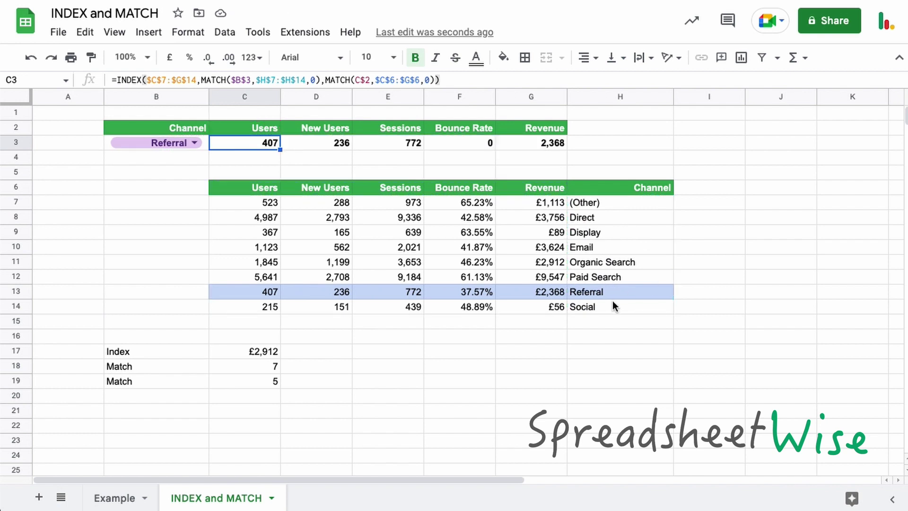
{"action": "left_click_drag", "start_coordinate": [612, 192], "coordinate": [608, 307]}
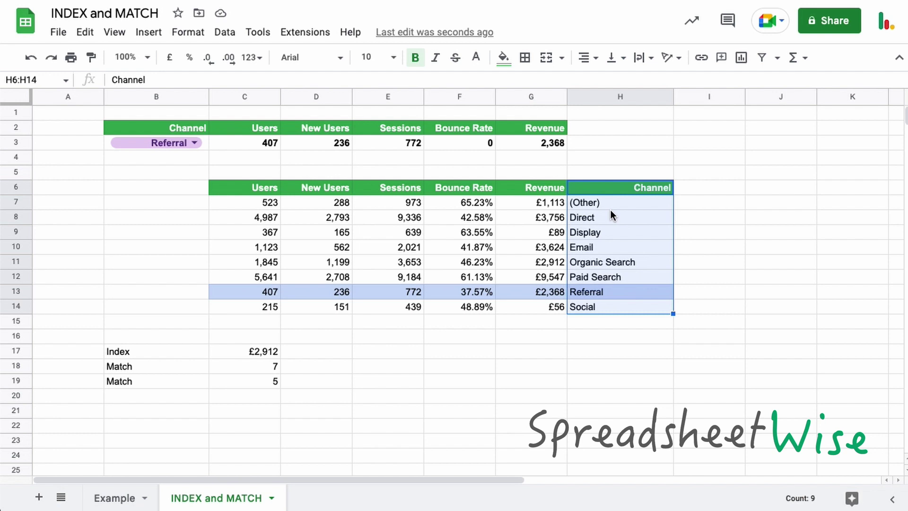
{"action": "left_click_drag", "start_coordinate": [610, 180], "coordinate": [189, 200]}
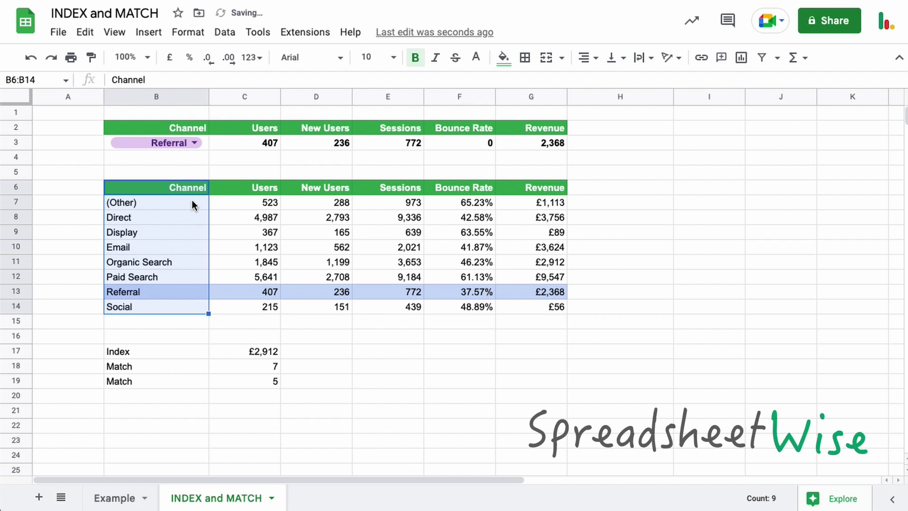